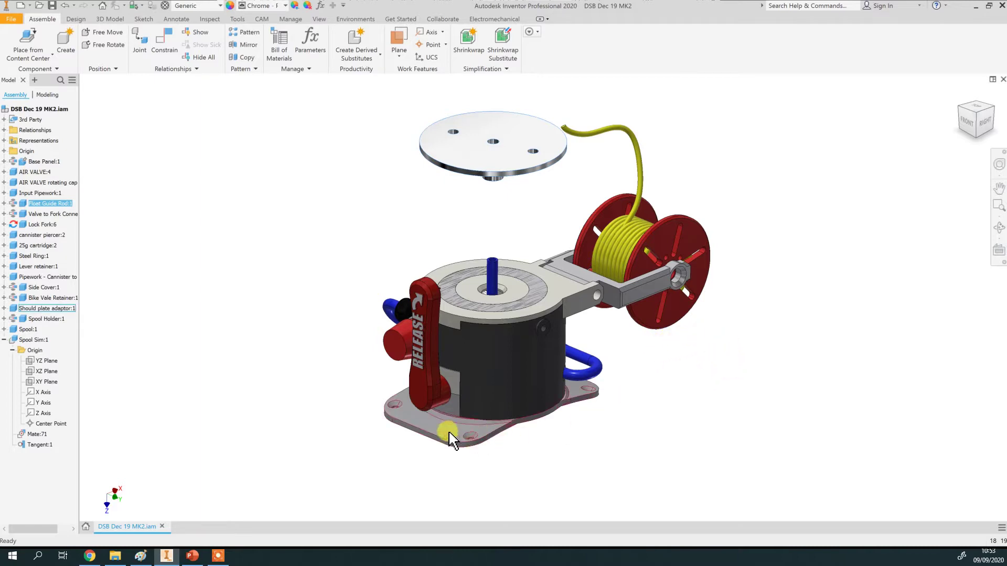
Step: Open the Tes 'Technical Drawing Basics' flange drawing preview in the Google Images technical drawing results
left_click(95, 559)
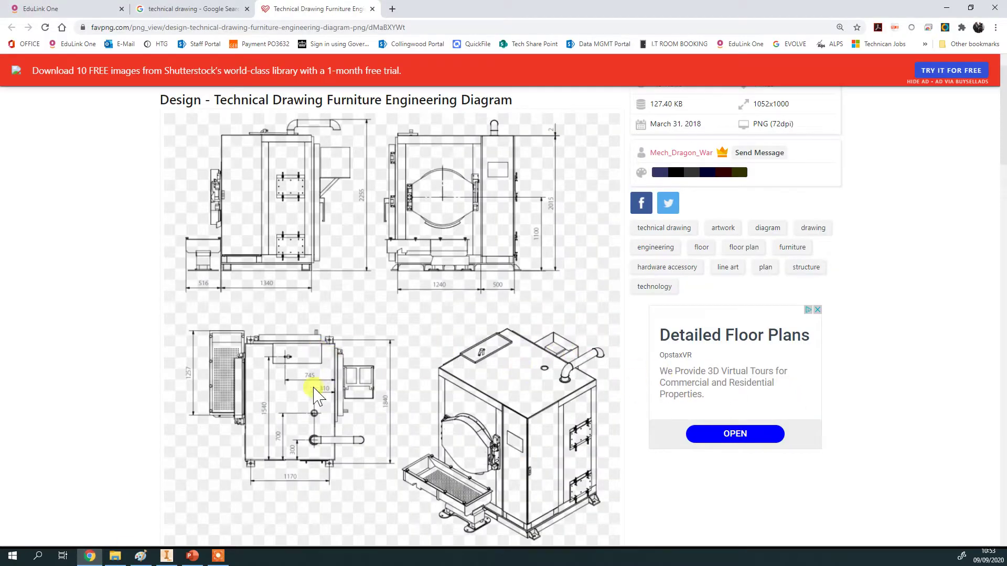
scroll(307, 388, "down", 2)
scroll(325, 346, "up", 2)
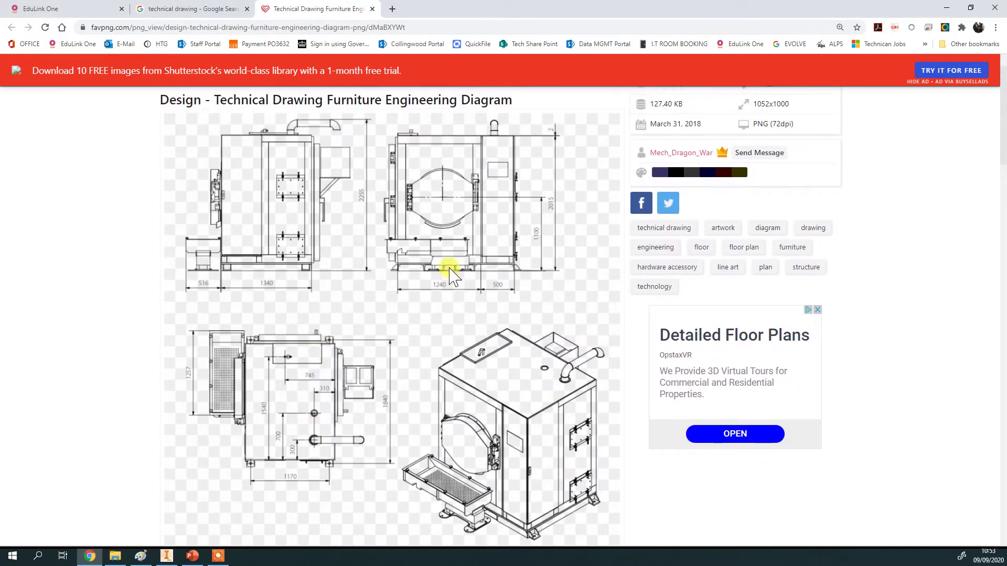
left_click(197, 10)
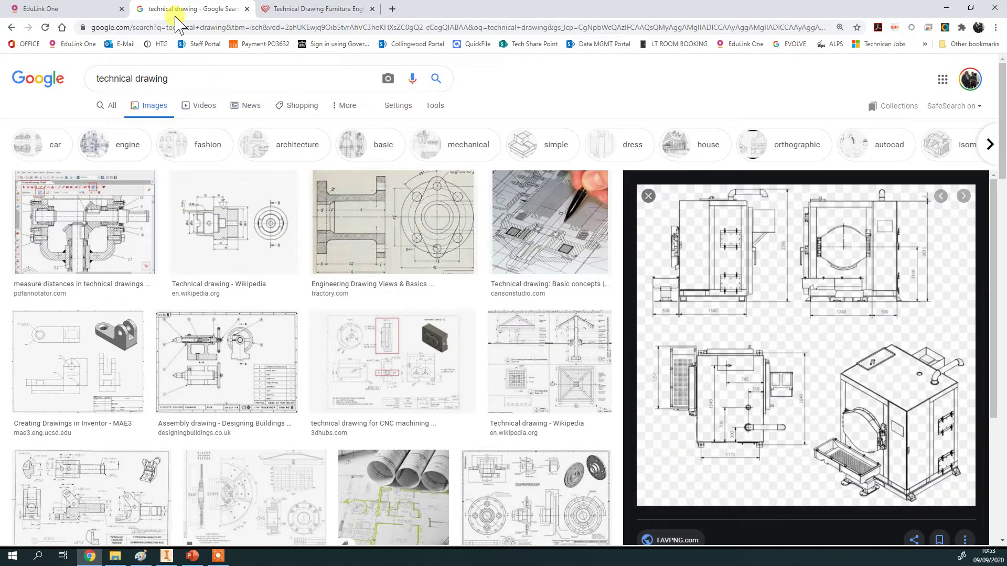
scroll(422, 252, "down", 4)
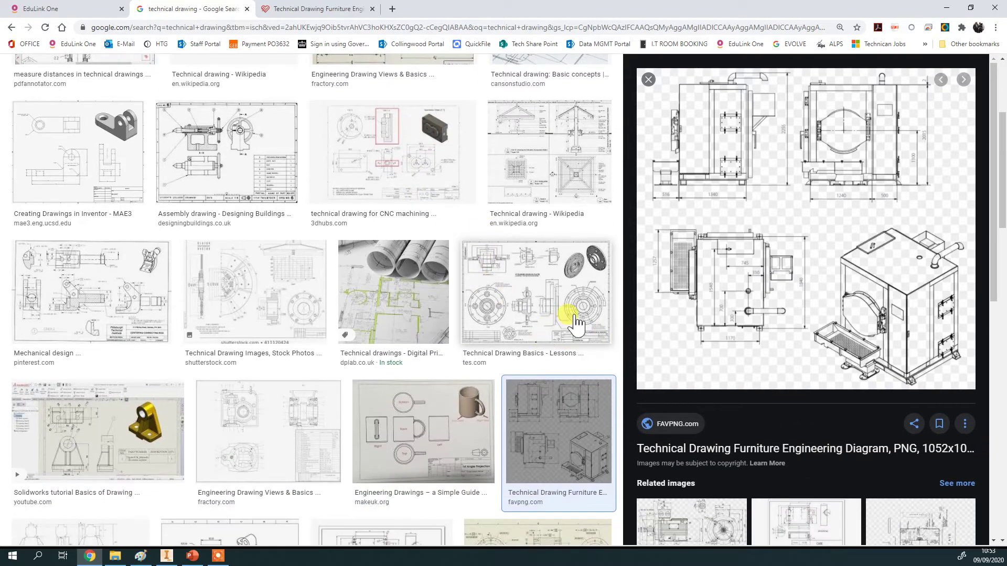
left_click(577, 321)
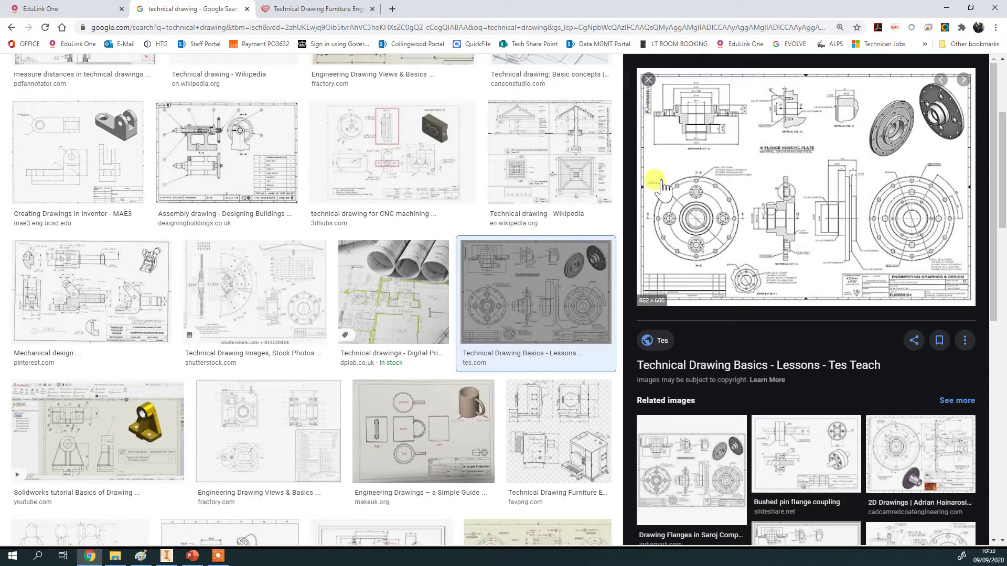
scroll(537, 252, "down", 2)
scroll(537, 251, "down", 1)
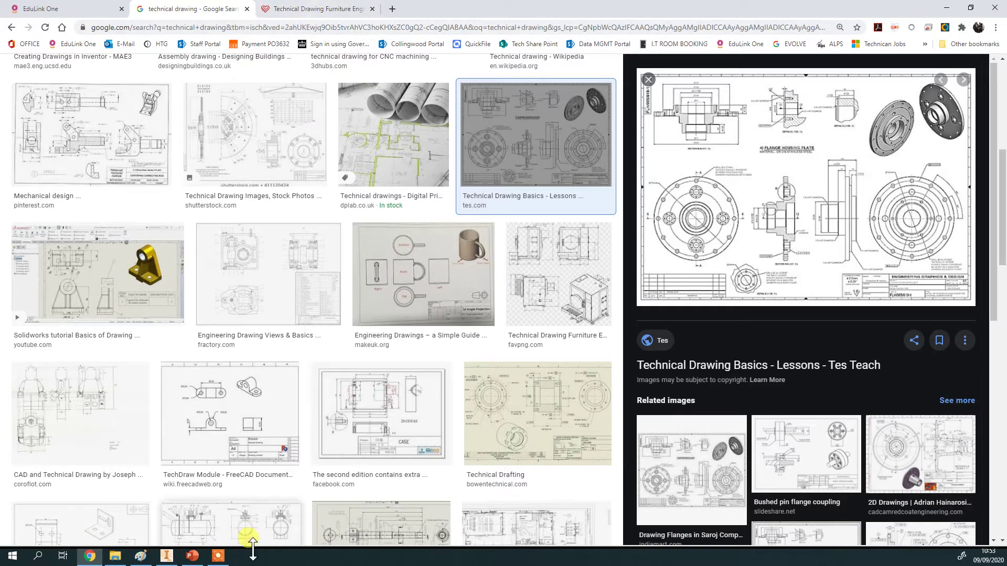
Step: Bring the DSB Dec 19 MK2 assembly back in Inventor and orbit it to another angle
left_click(166, 556)
scroll(621, 380, "down", 5)
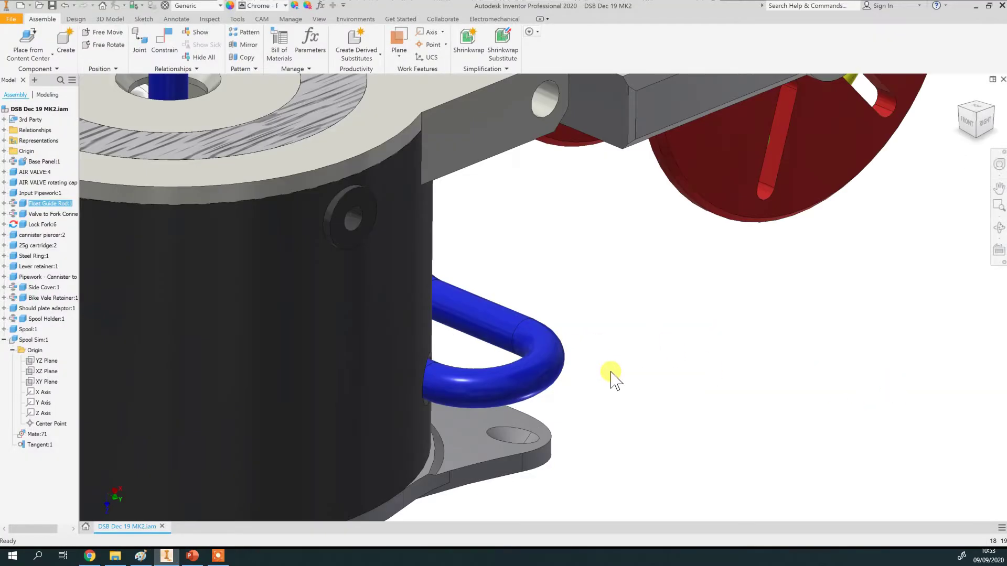
scroll(612, 378, "up", 7)
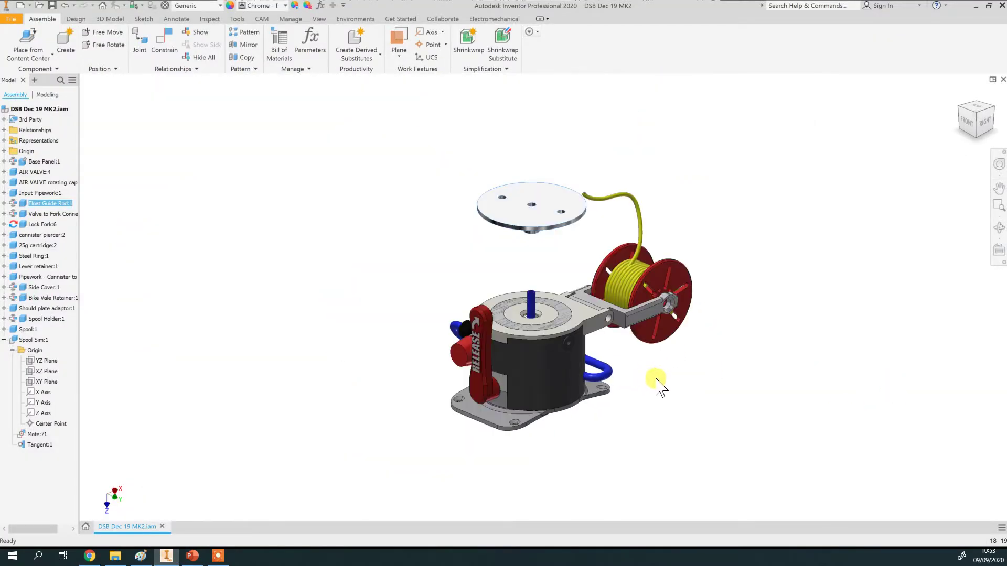
middle_click_drag(657, 387, 645, 367, "shift")
scroll(547, 342, "down", 3)
scroll(582, 359, "up", 2)
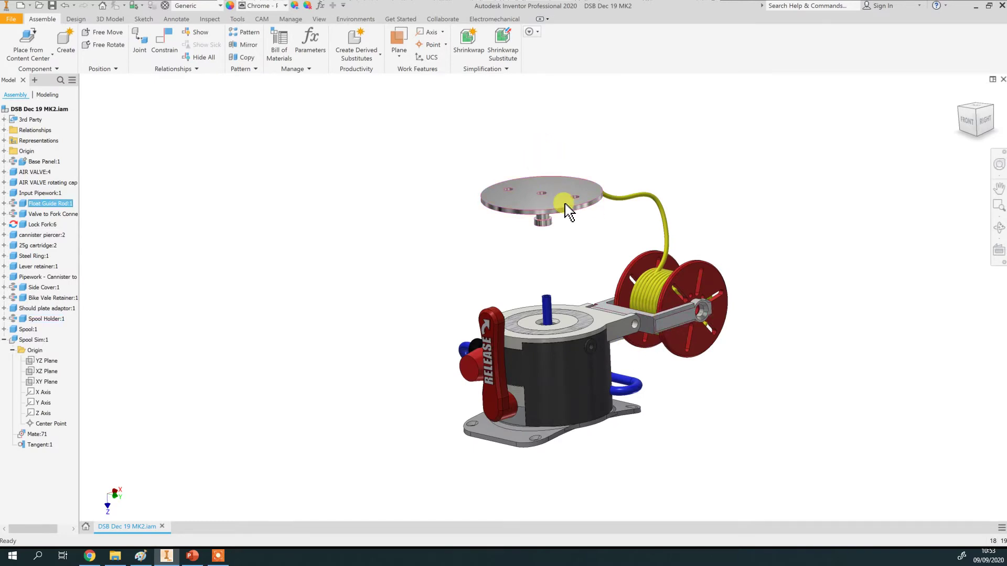
Step: Turn the assembly around to view its back, then tilt it to show the top
scroll(636, 382, "down", 3)
scroll(640, 383, "up", 2)
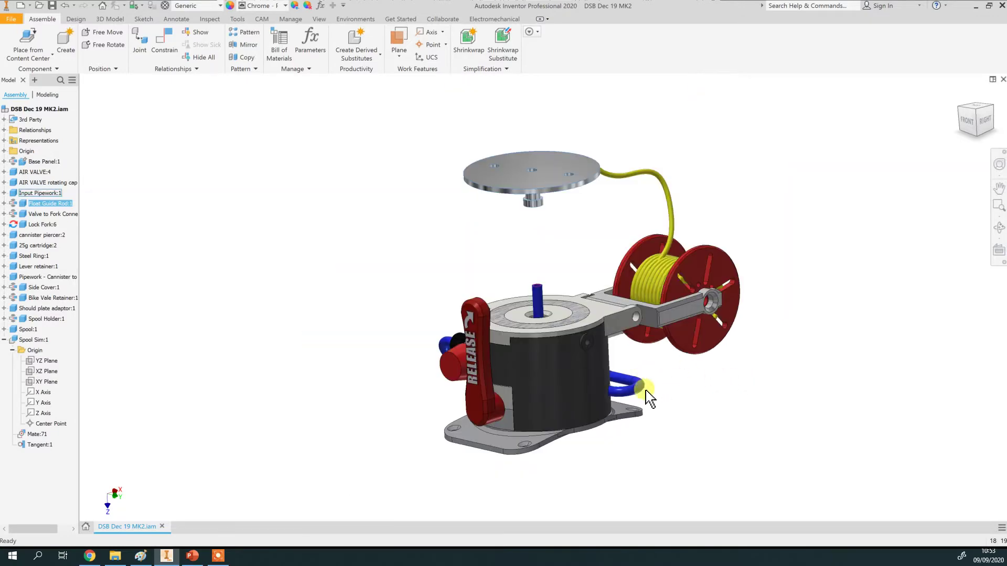
middle_click_drag(748, 416, 772, 288, "shift")
scroll(443, 319, "down", 3)
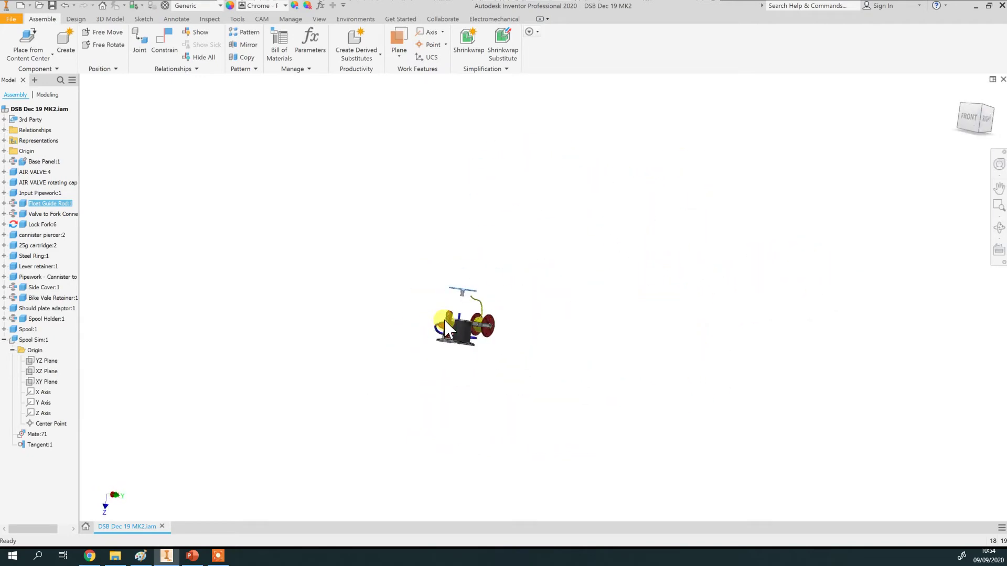
scroll(444, 319, "up", 8)
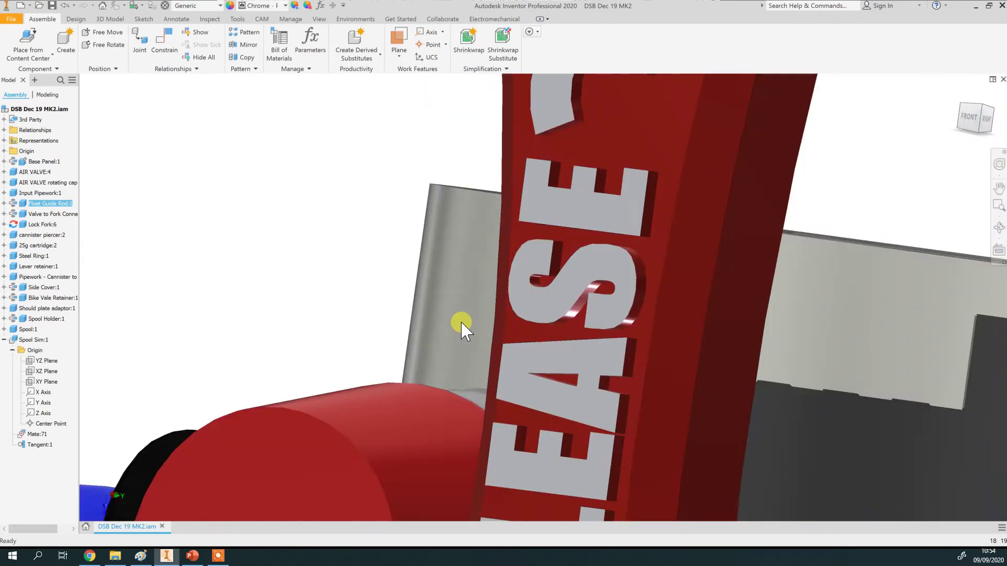
scroll(461, 330, "down", 8)
middle_click_drag(507, 353, 587, 357, "shift")
Step: Delete Side Cover:1 from the assembly, undoing and then redoing the deletion
scroll(587, 357, "up", 4)
left_click(164, 203)
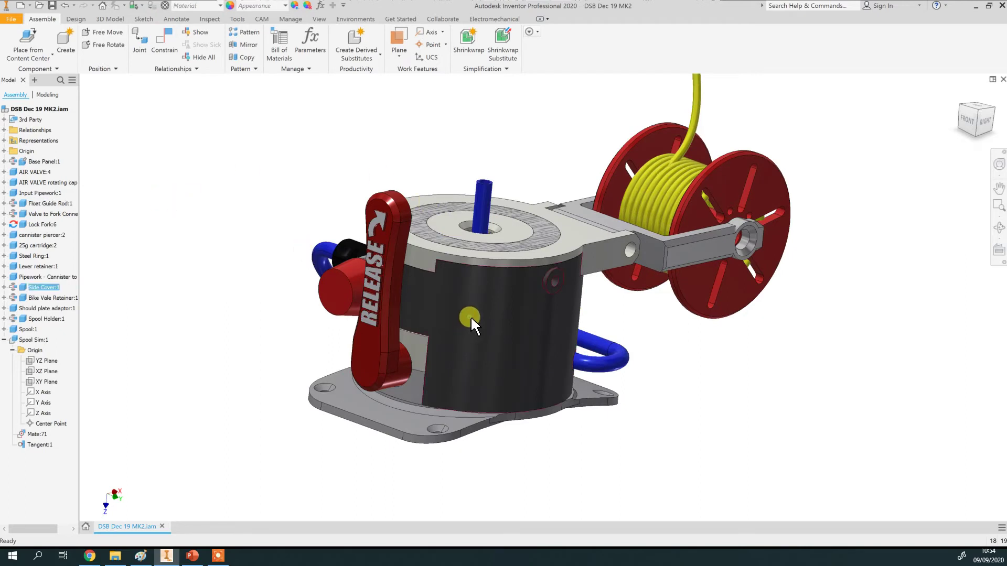
left_click(38, 289)
right_click(51, 290)
left_click(66, 290)
right_click(51, 290)
left_click(220, 222)
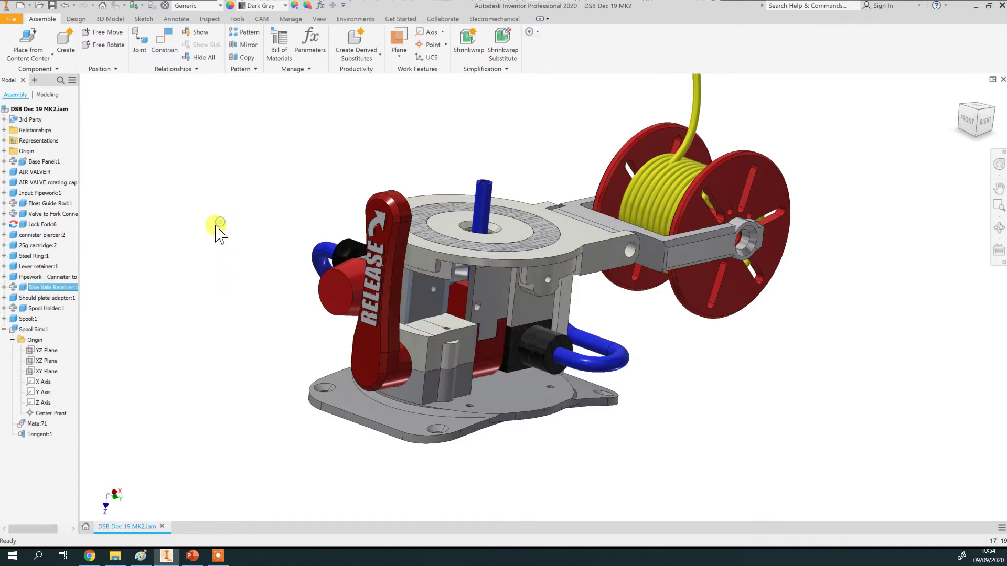
key("ctrl+z")
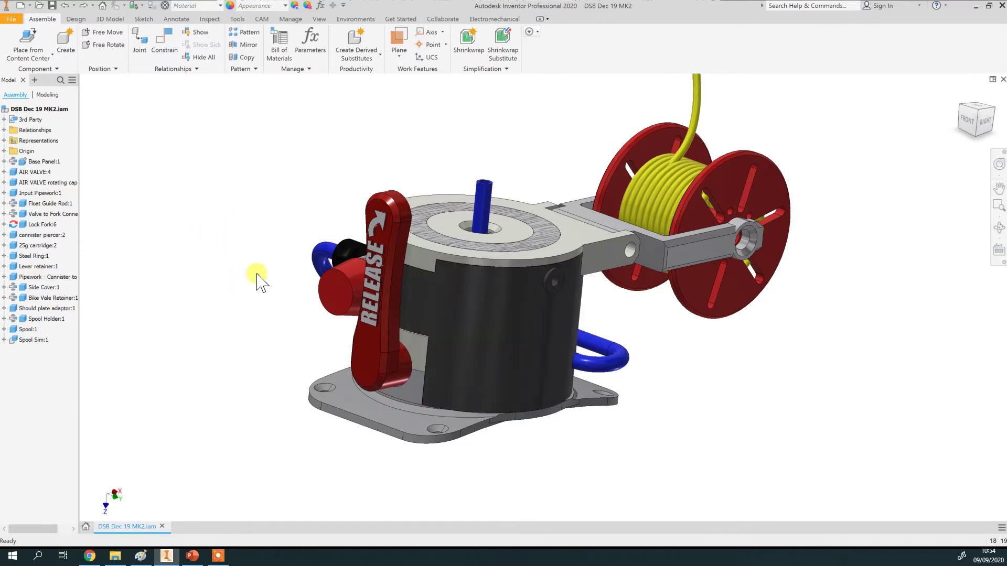
key("ctrl+y")
Step: Orbit to the exposed interior and RELEASE lever side, then drag the Float Guide Rod
left_click_drag(589, 400, 379, 278)
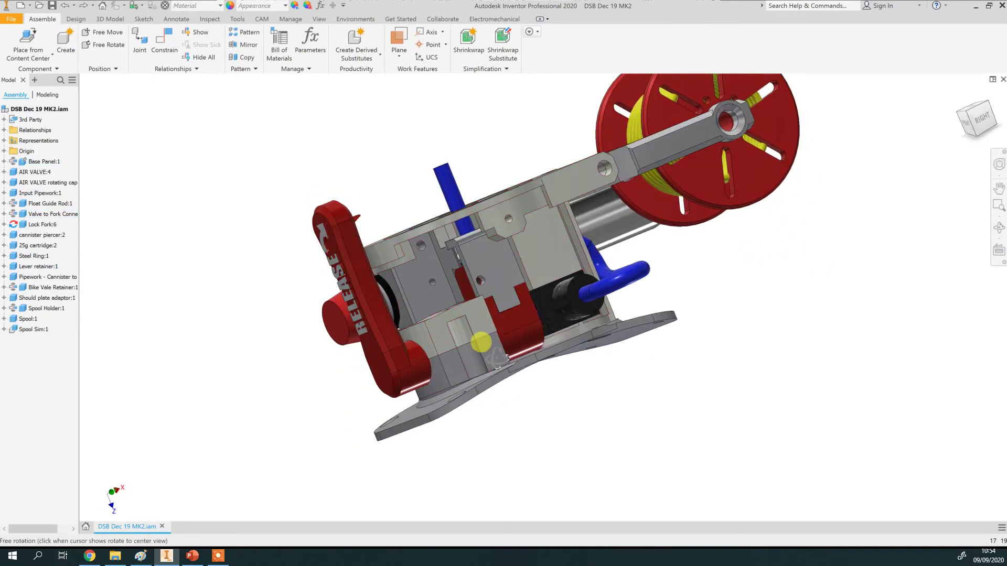
left_click_drag(479, 338, 382, 272)
scroll(392, 275, "down", 5)
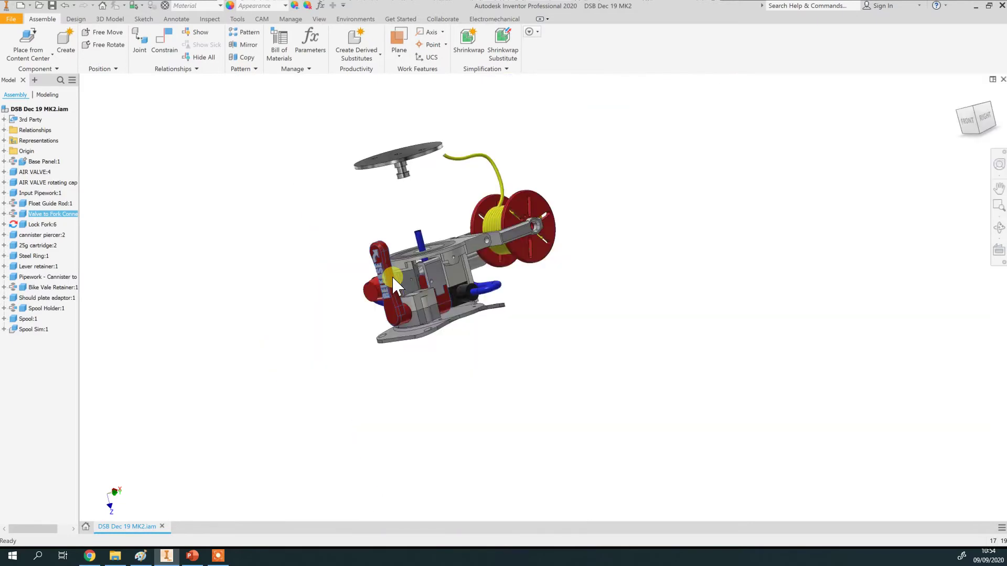
left_click_drag(388, 153, 429, 249)
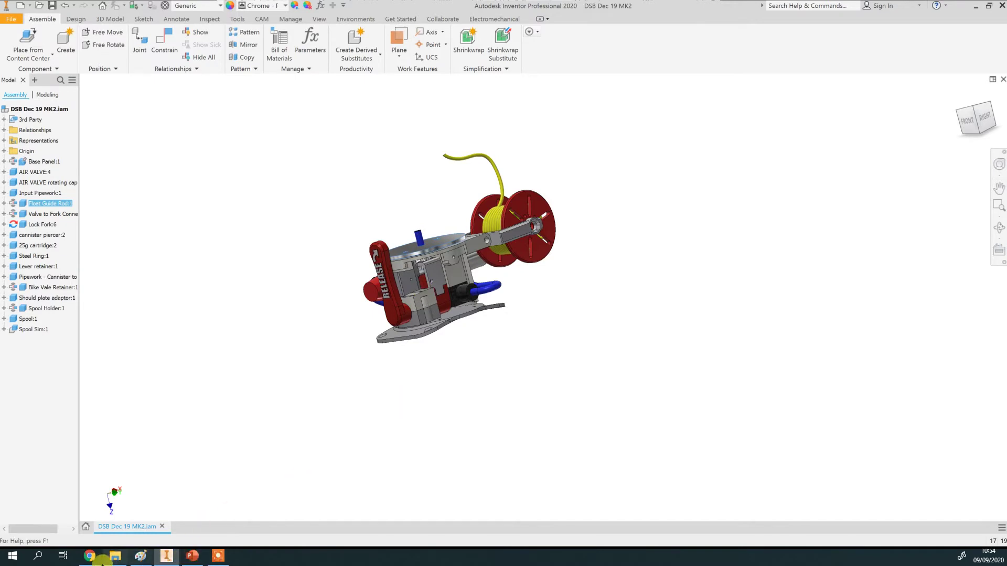
Step: Return to Chrome's Google Images technical drawing results with the Tes flange preview
left_click(90, 556)
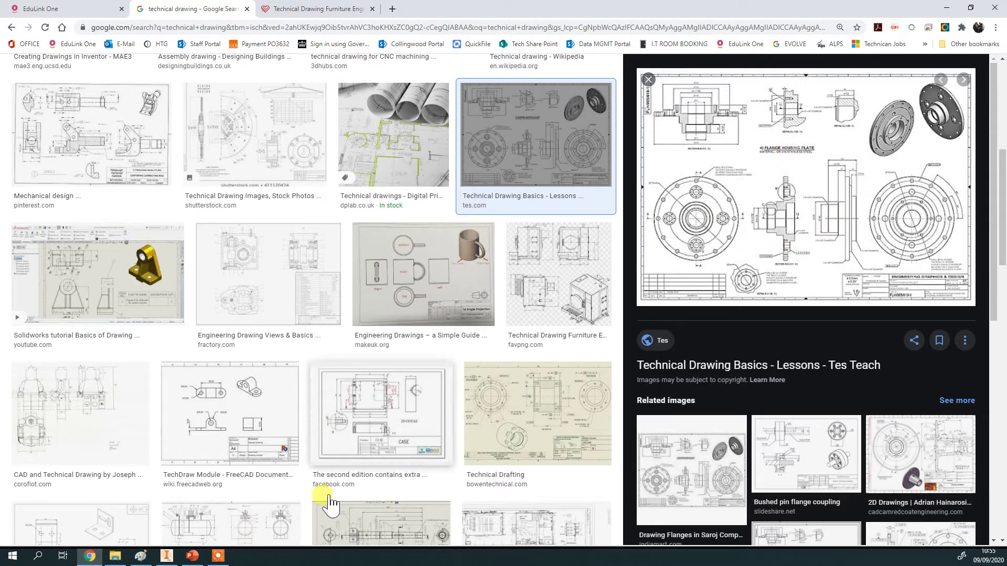
Step: Bring the Inventor assembly back and orbit it round to face the front
left_click(168, 558)
scroll(419, 250, "up", 2)
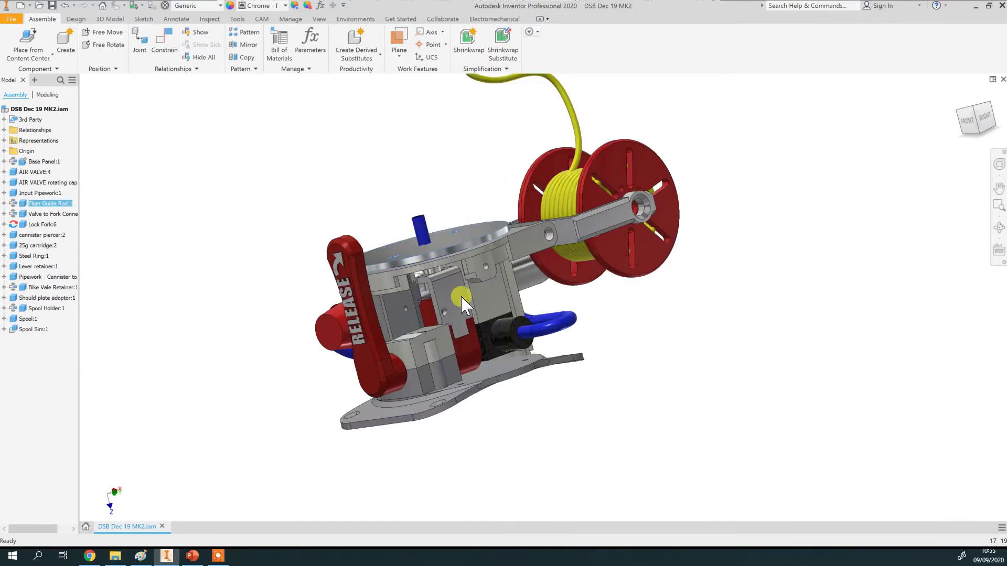
middle_click_drag(460, 295, 482, 295, "shift")
scroll(480, 292, "down", 1)
scroll(498, 289, "down", 2)
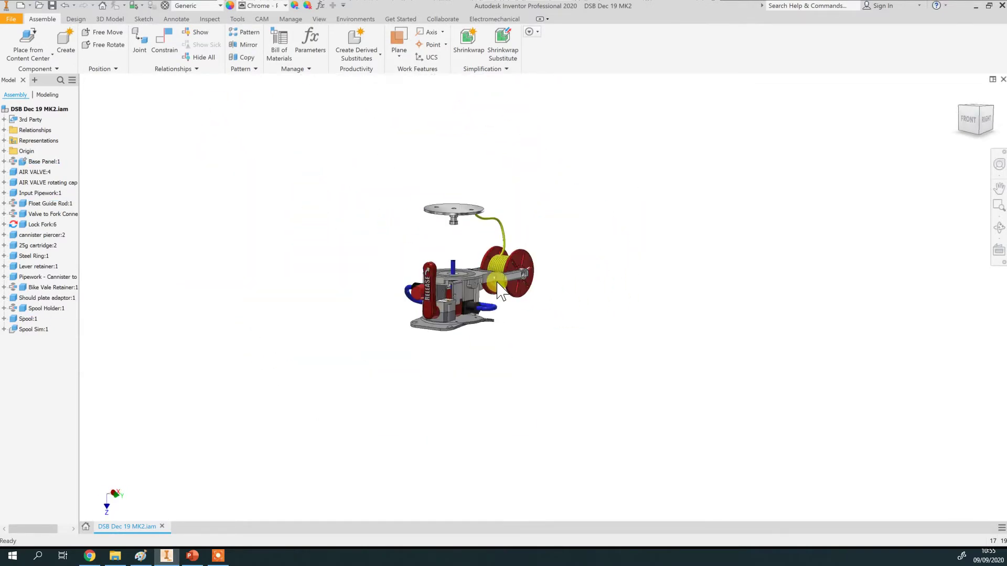
scroll(472, 199, "up", 2)
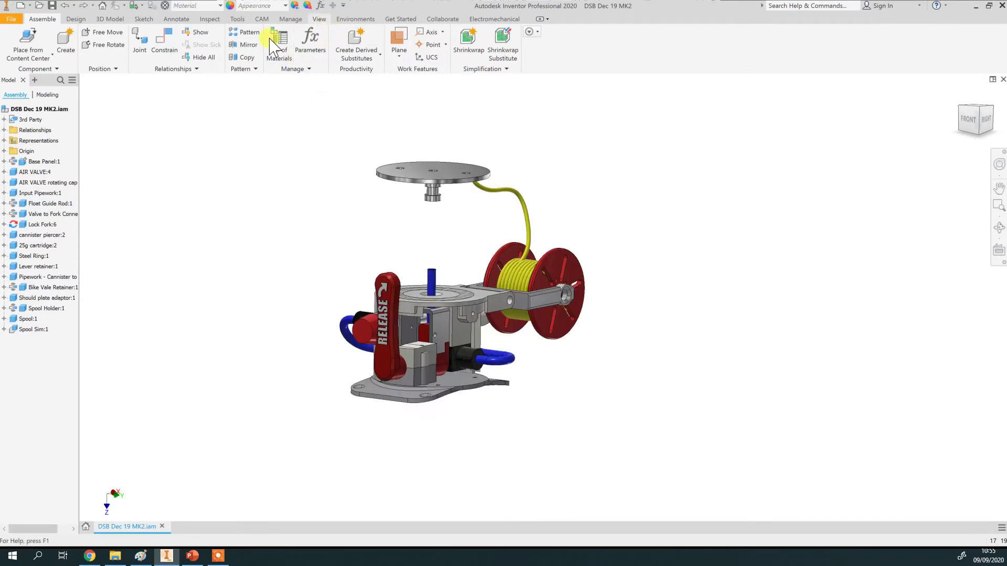
Step: Create a half section cut from the top face, lowered to -18.750 mm
left_click(147, 46)
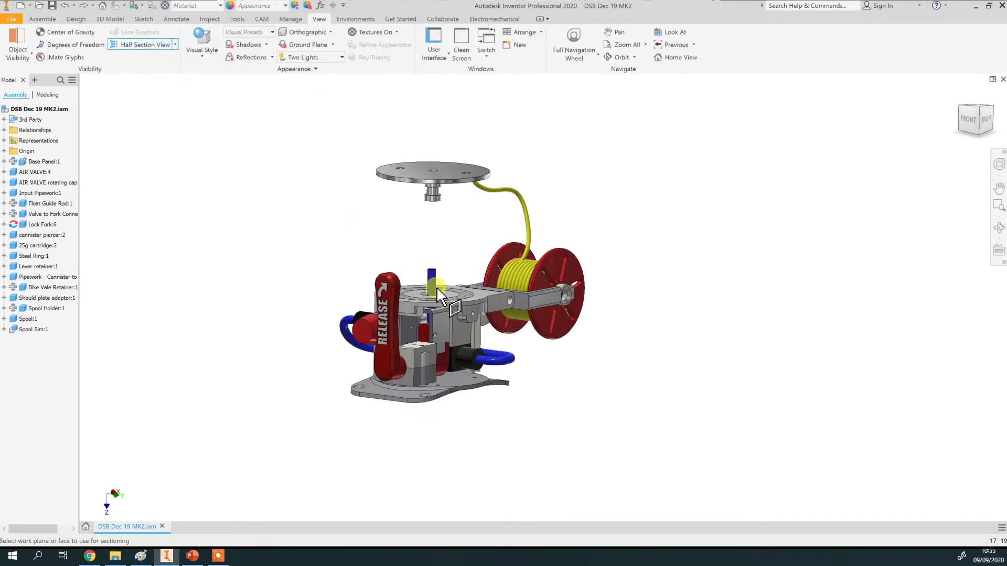
left_click(476, 295)
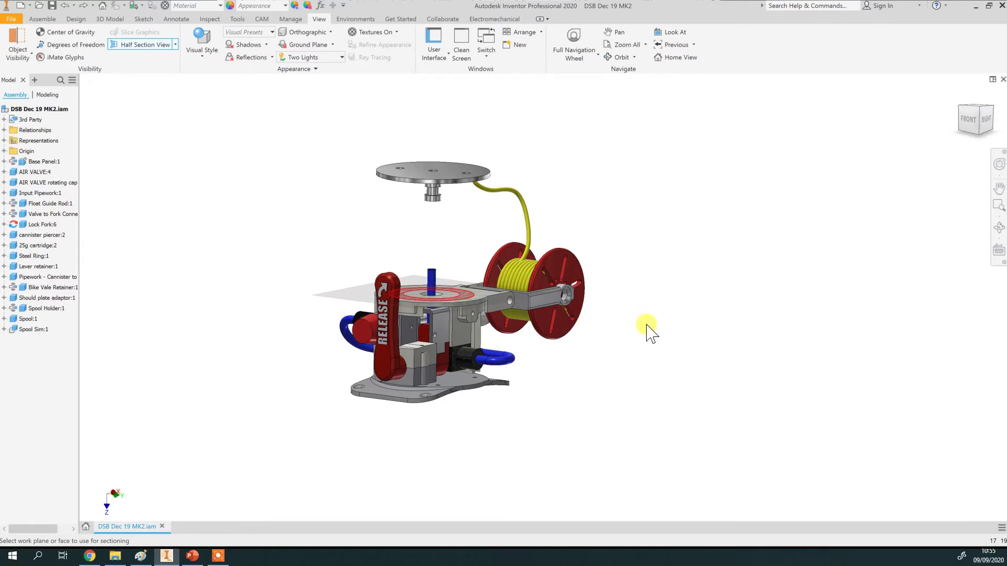
middle_click_drag(647, 334, 631, 332, "shift")
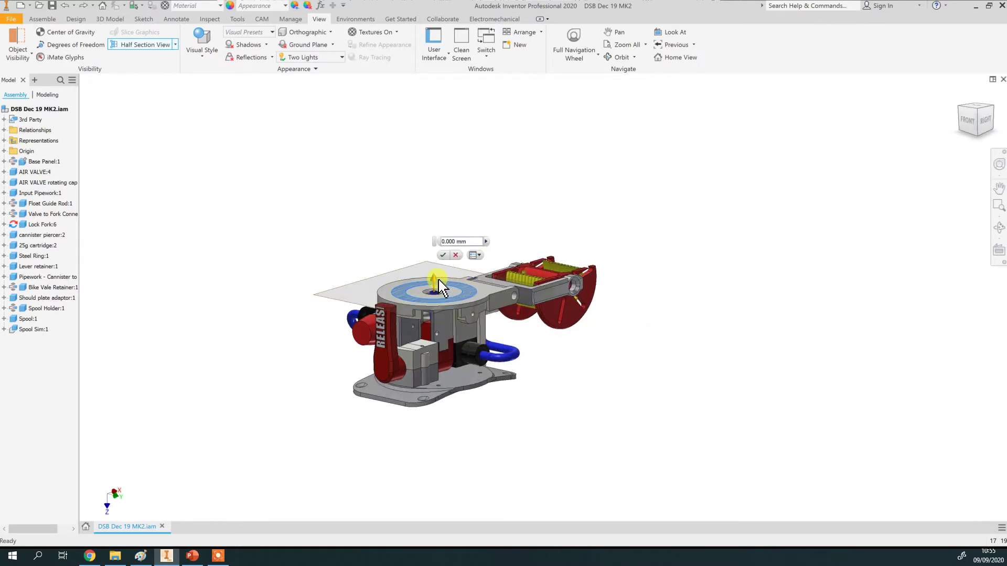
left_click_drag(436, 285, 432, 310)
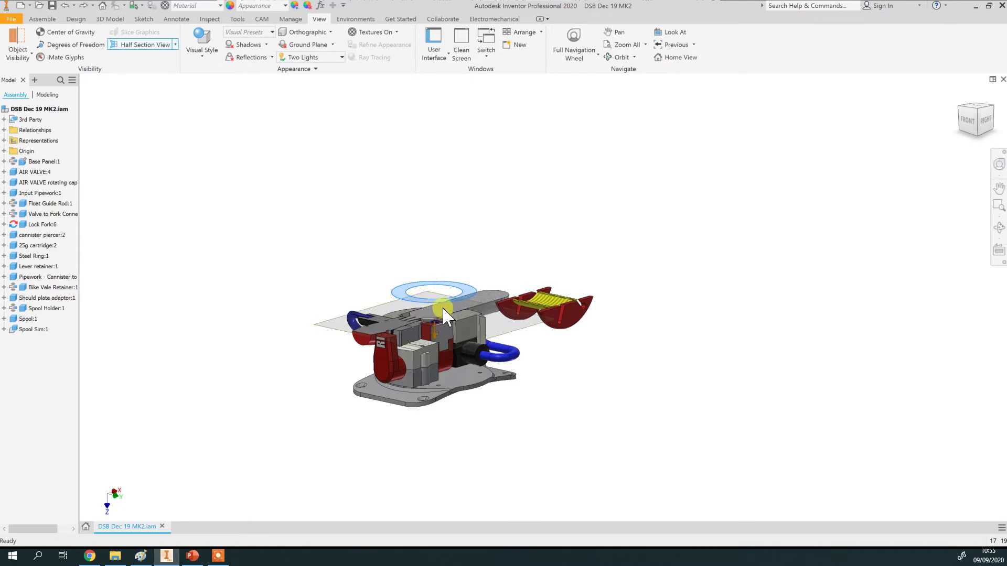
key("Return")
Step: Look down into the cut assembly from the top, then pan across the whole model
middle_click_drag(454, 270, 603, 260, "shift")
scroll(635, 257, "down", 5)
scroll(588, 263, "down", 5)
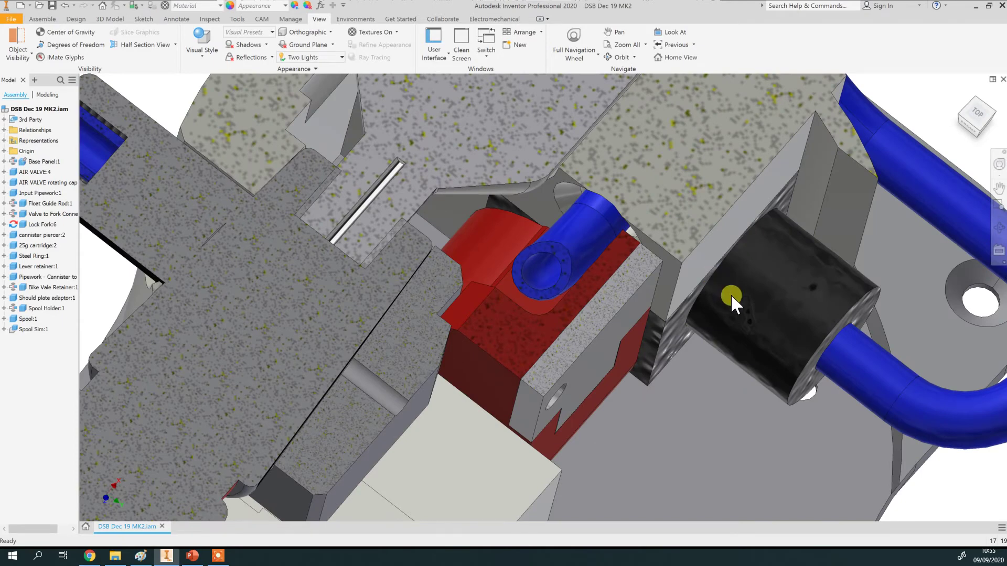
scroll(731, 294, "up", 10)
middle_click_drag(771, 303, 625, 416)
Step: Swing the RELEASE lever down diagonally across the valve body, glancing briefly at Chrome
scroll(623, 411, "down", 3)
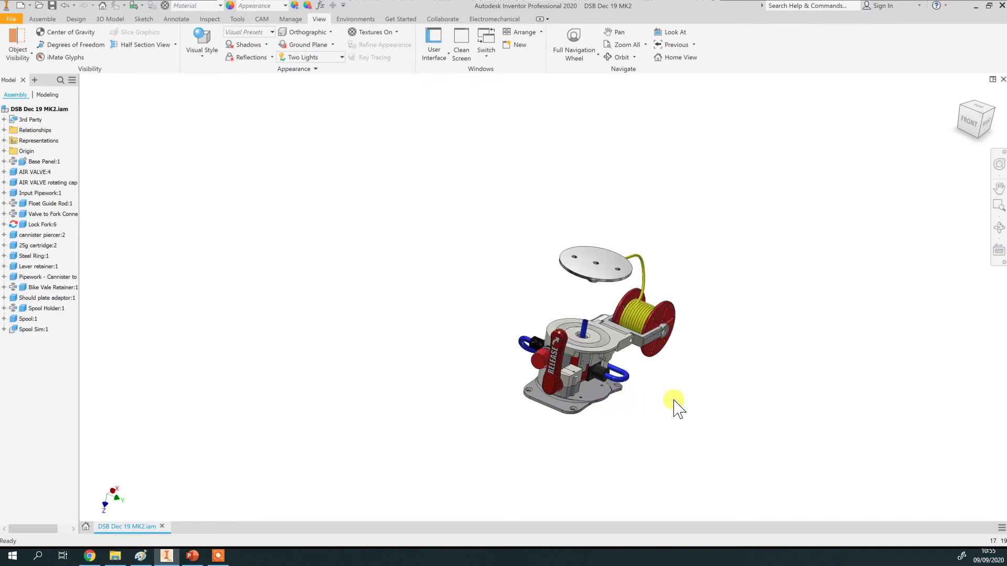
scroll(692, 399, "down", 3)
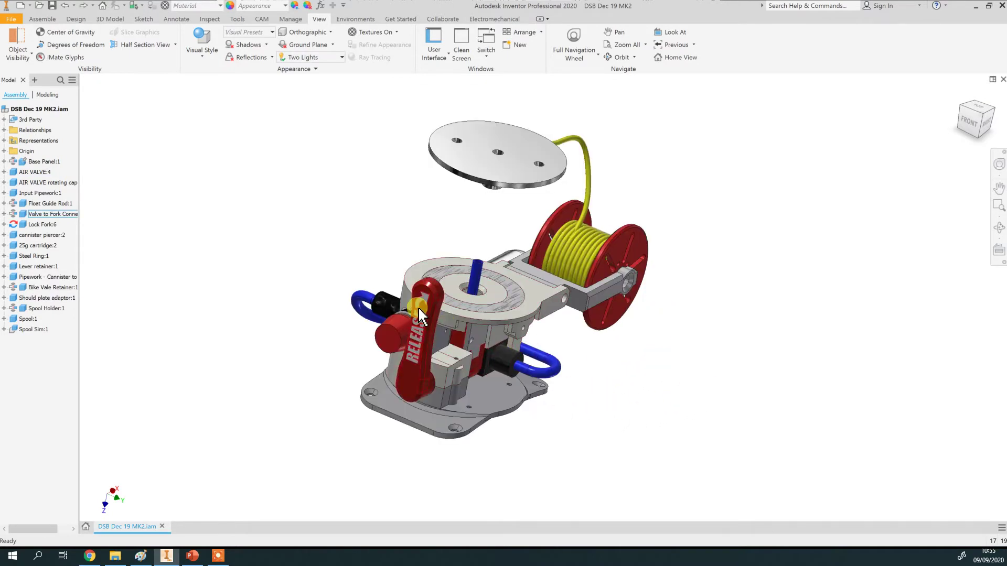
left_click_drag(418, 310, 436, 325)
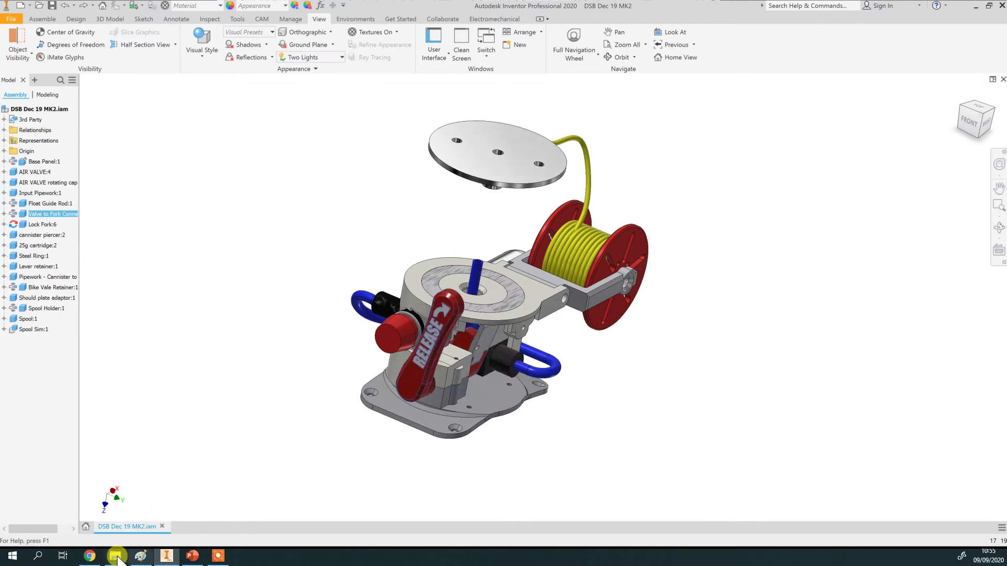
left_click(90, 555)
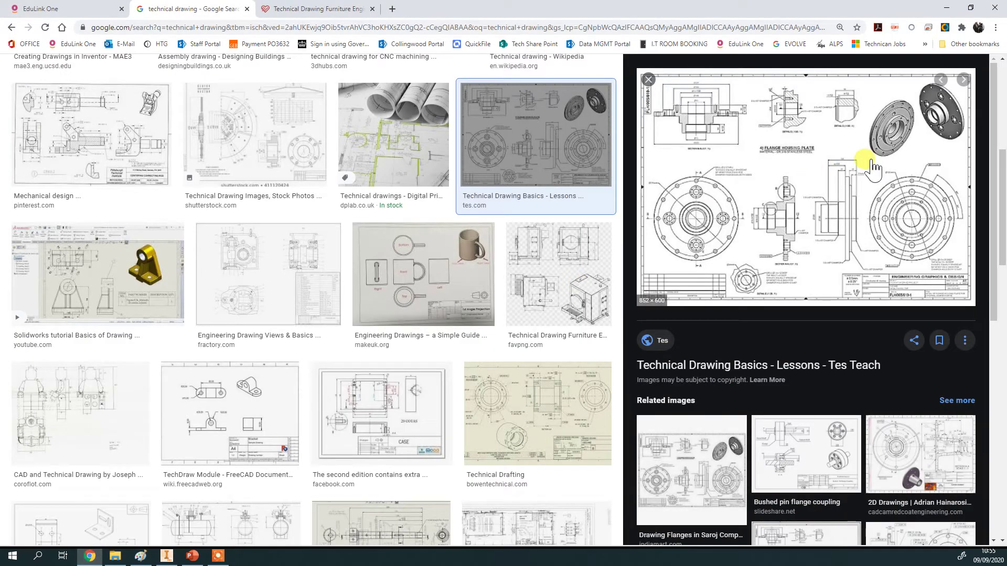
left_click(167, 557)
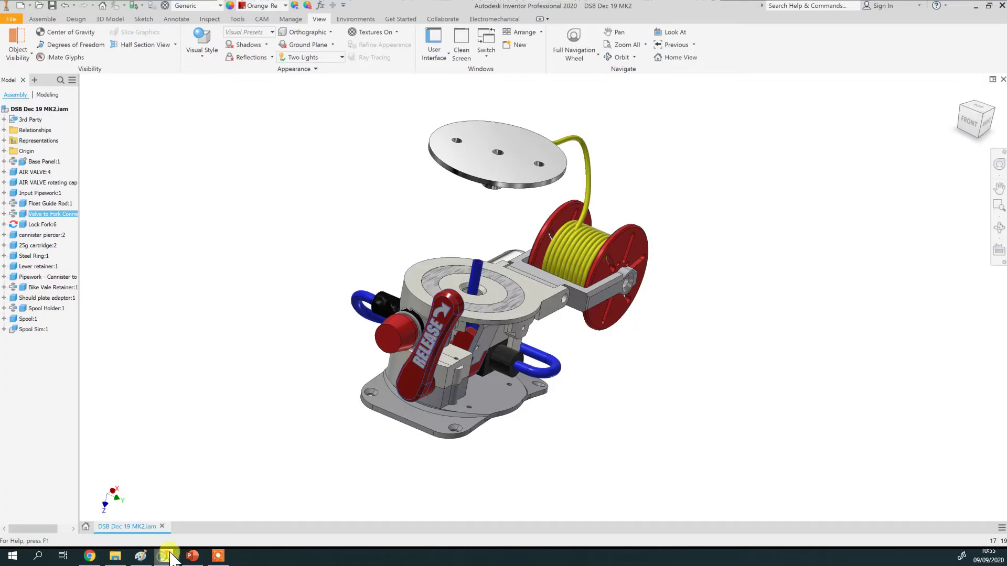
left_click(90, 557)
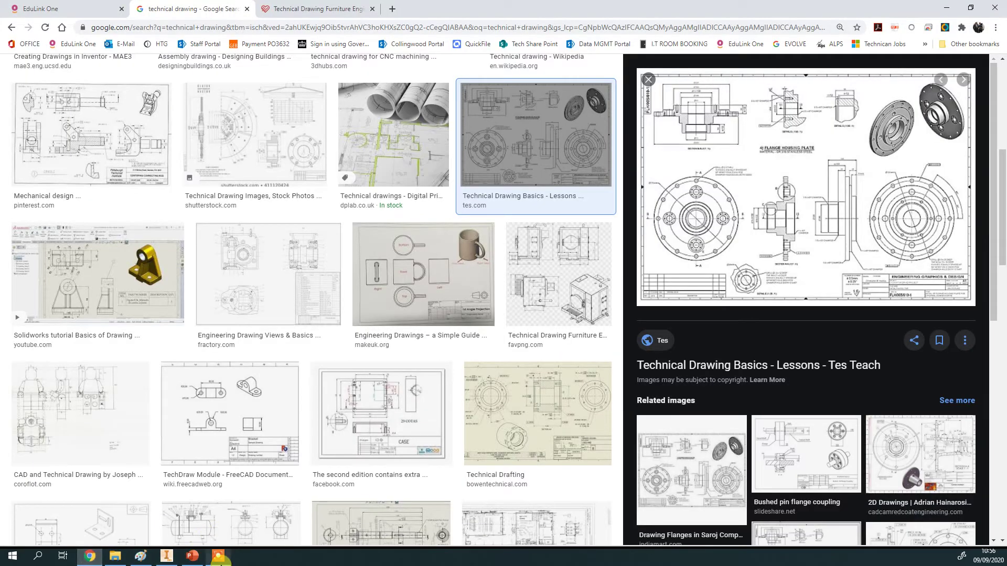
left_click(218, 556)
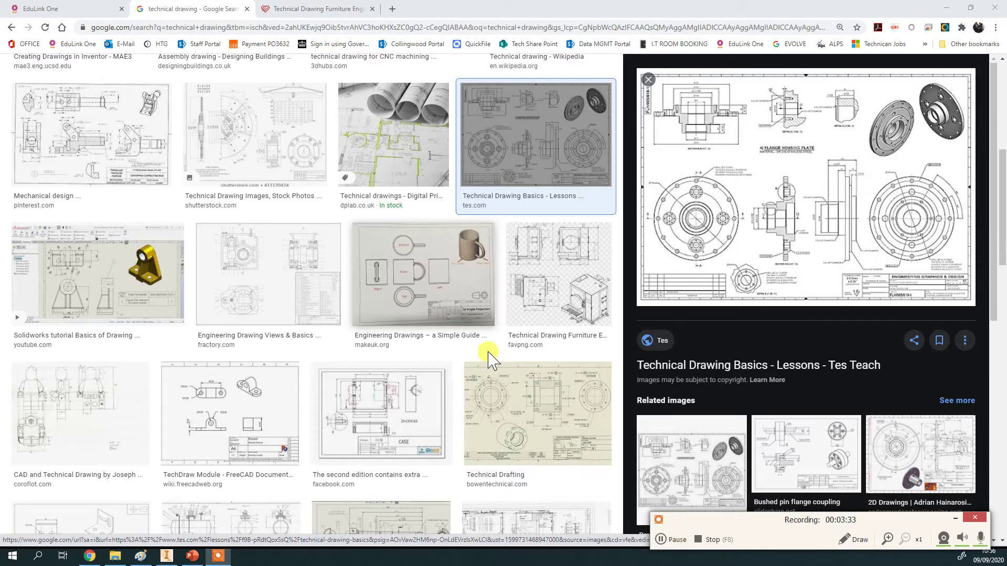
left_click(90, 556)
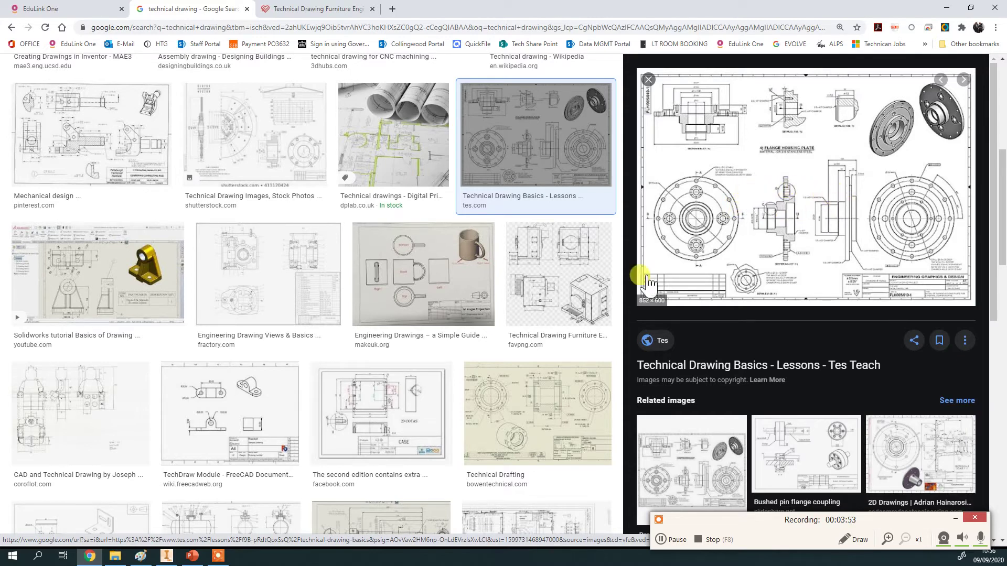
left_click(167, 555)
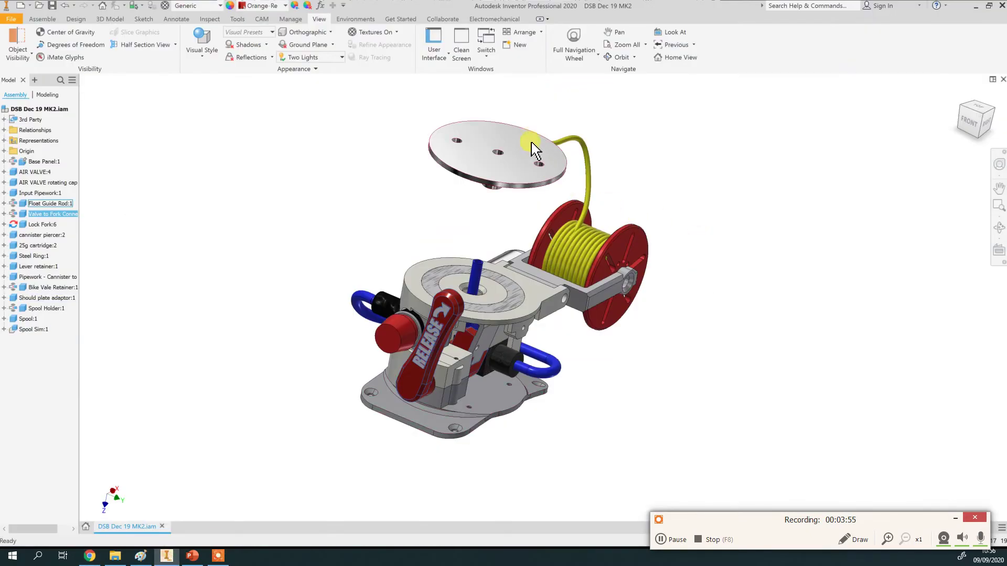
Step: Edit the Float Guide Rod top plate in place and open Sketch2 under Extrusion2
left_click(500, 132)
double_click(501, 132)
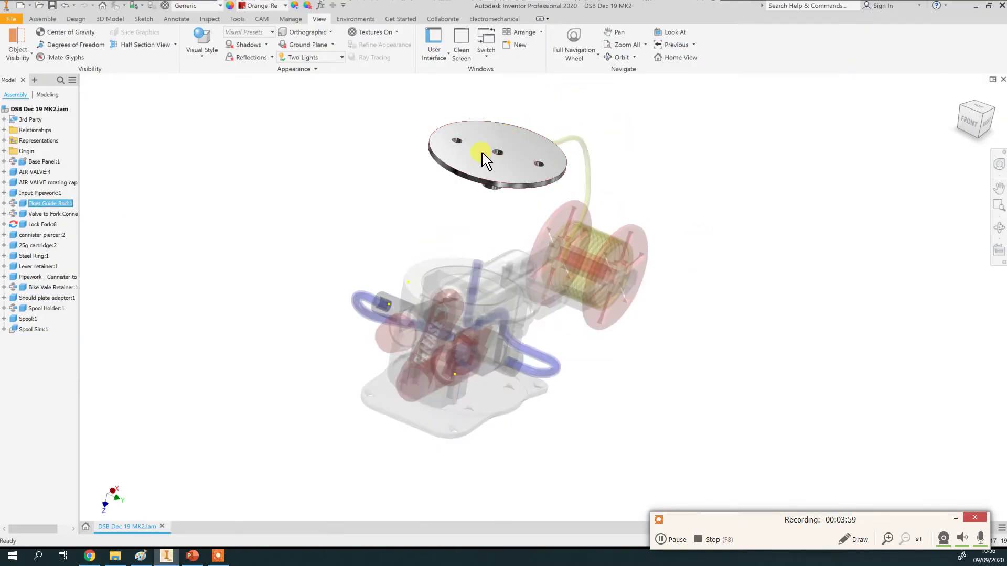
scroll(509, 159, "up", 5)
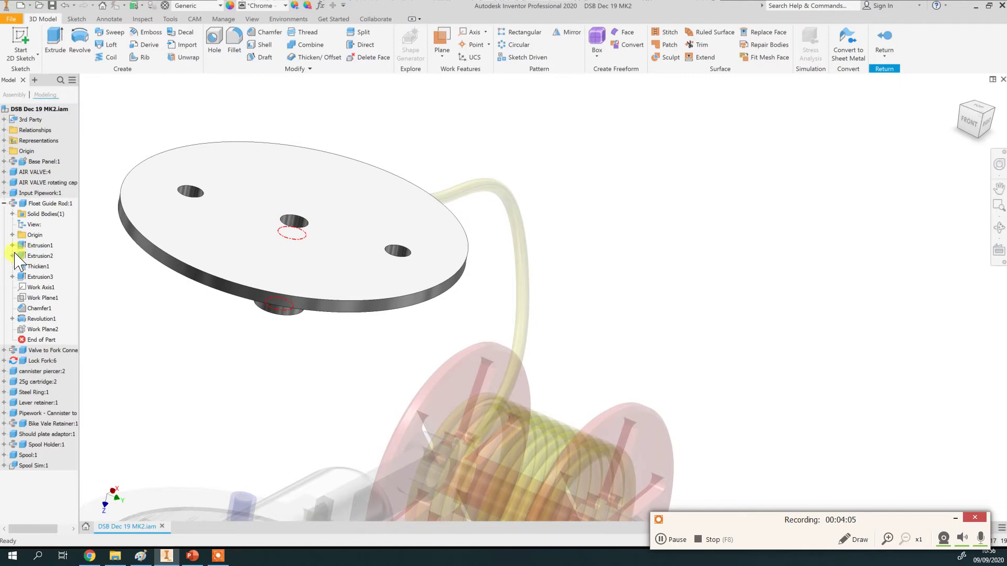
left_click(12, 256)
mouse_move(45, 267)
left_mouse_down()
mouse_move(310, 310)
mouse_move(305, 300)
mouse_move(512, 348)
mouse_move(545, 434)
mouse_move(492, 299)
mouse_move(553, 303)
mouse_move(548, 310)
left_mouse_up()
Step: Change the hole diameter dimension from 6.5 to 8 mm and finish the sketch
scroll(546, 312, "down", 5)
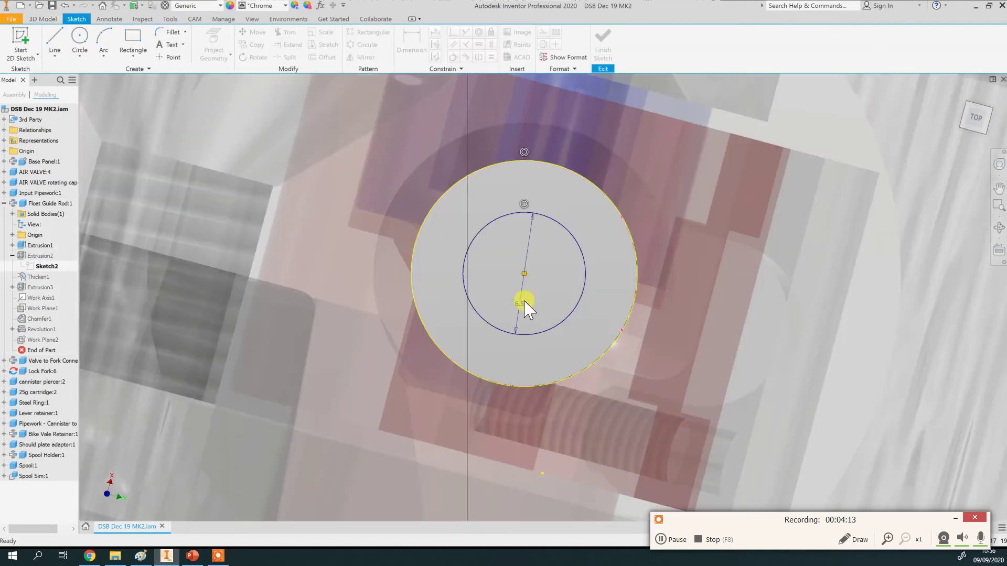
double_click(521, 305)
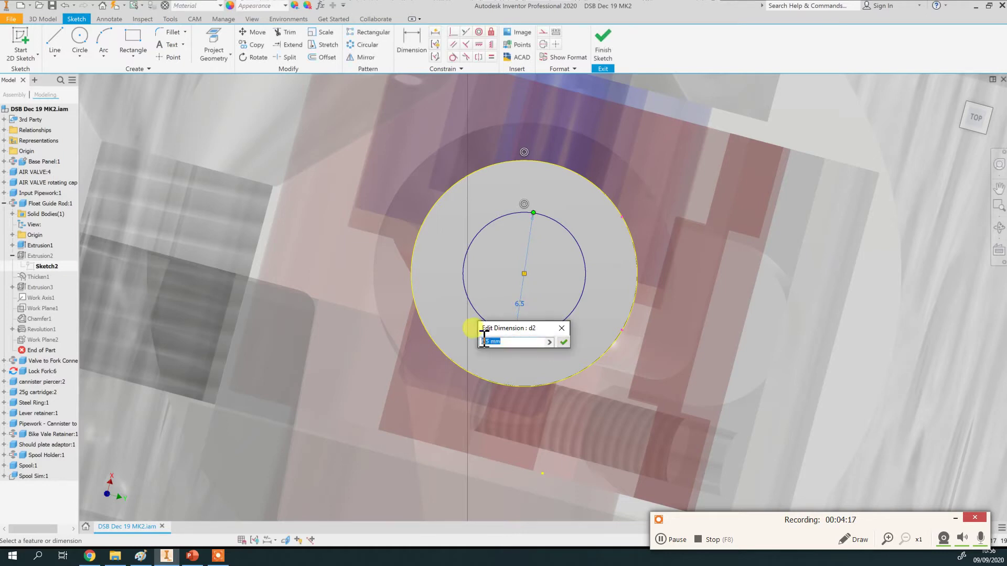
type("8")
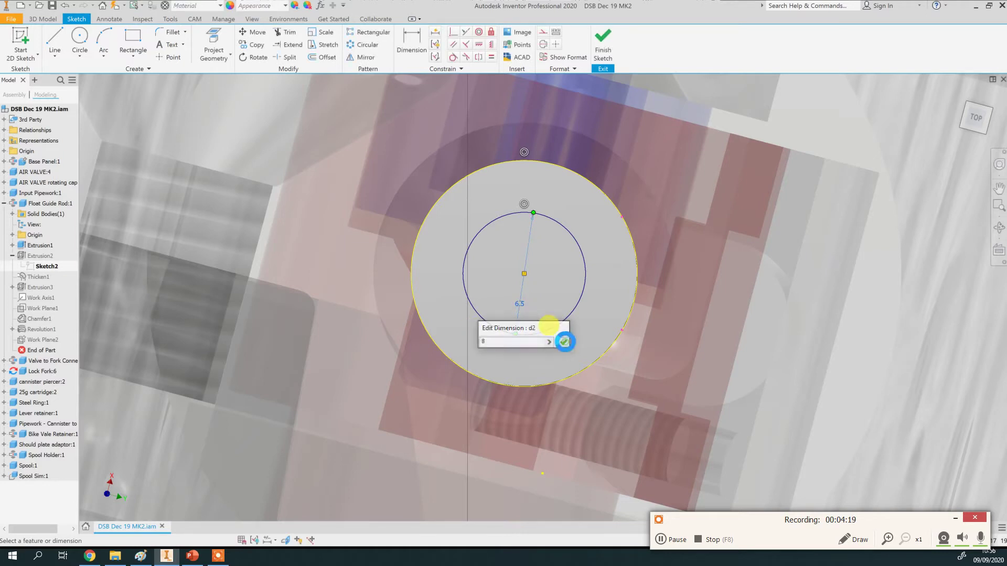
left_click(564, 342)
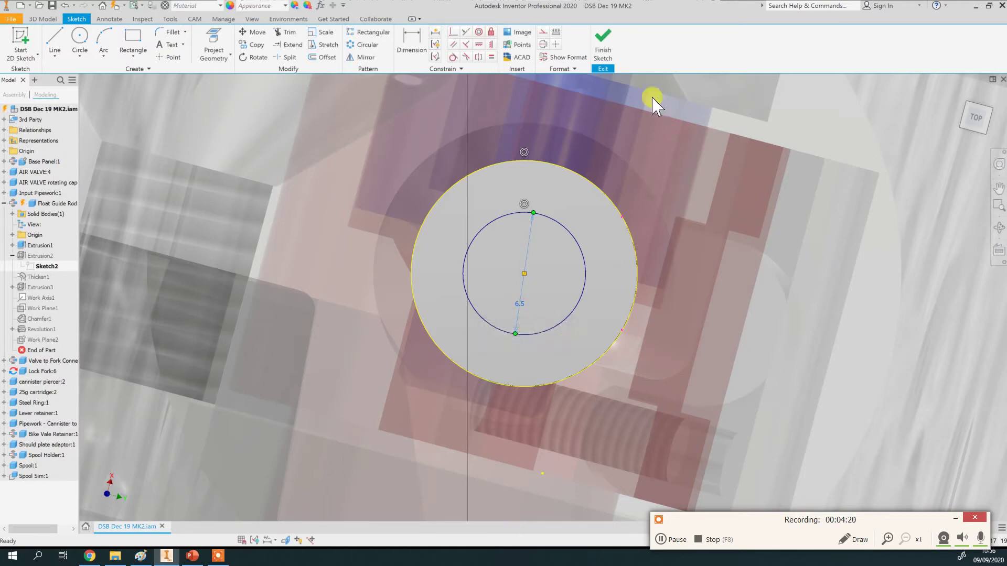
left_click(603, 40)
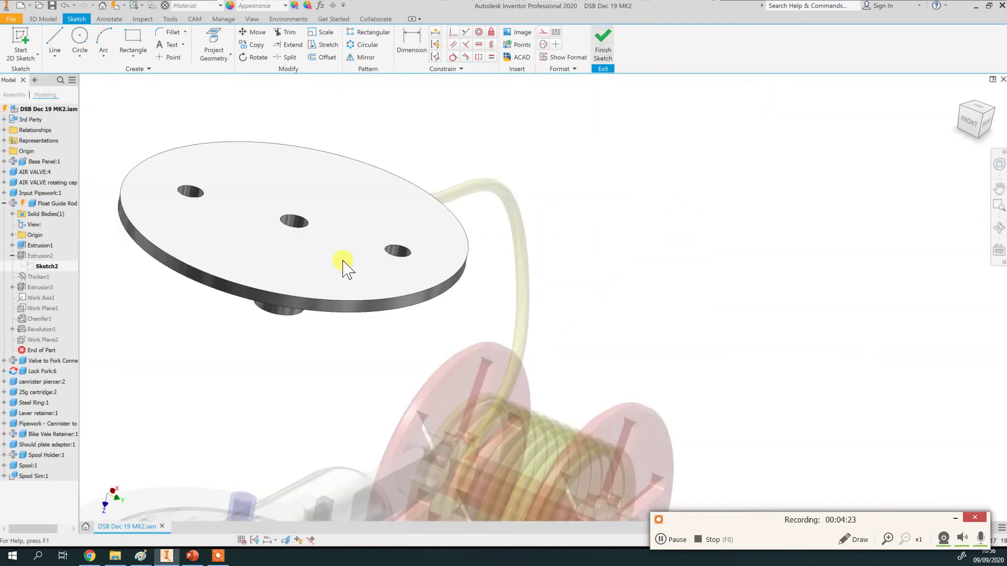
scroll(357, 235, "up", 3)
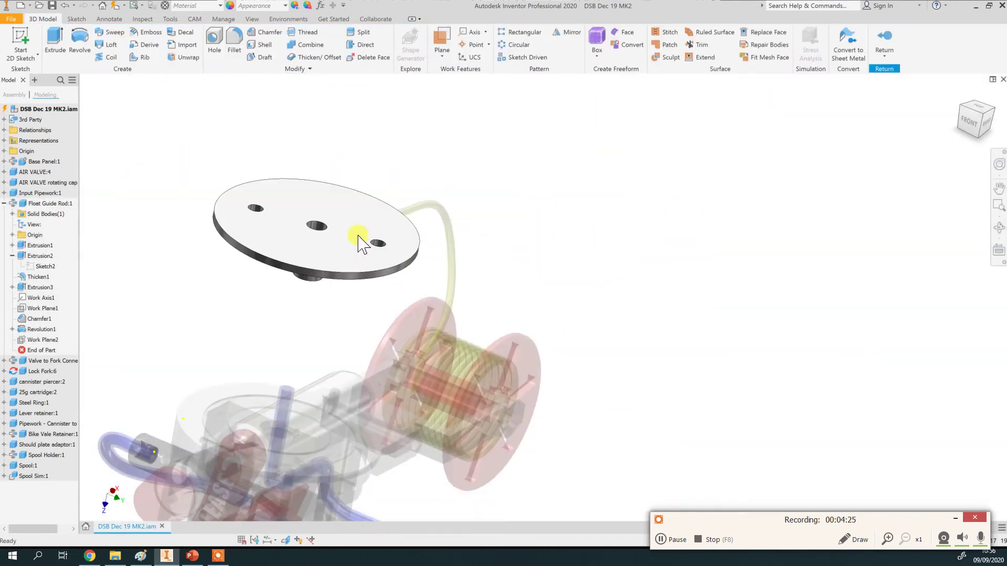
Step: Return to the assembly, then start a 2D sketch on the top plate's upper face
left_click(884, 41)
middle_click_drag(523, 326, 650, 241)
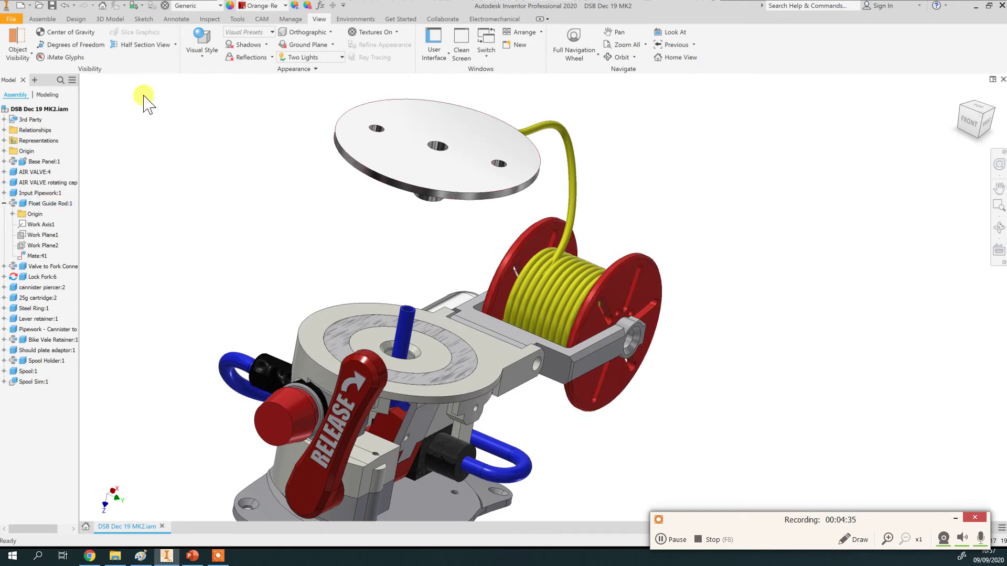
double_click(442, 120)
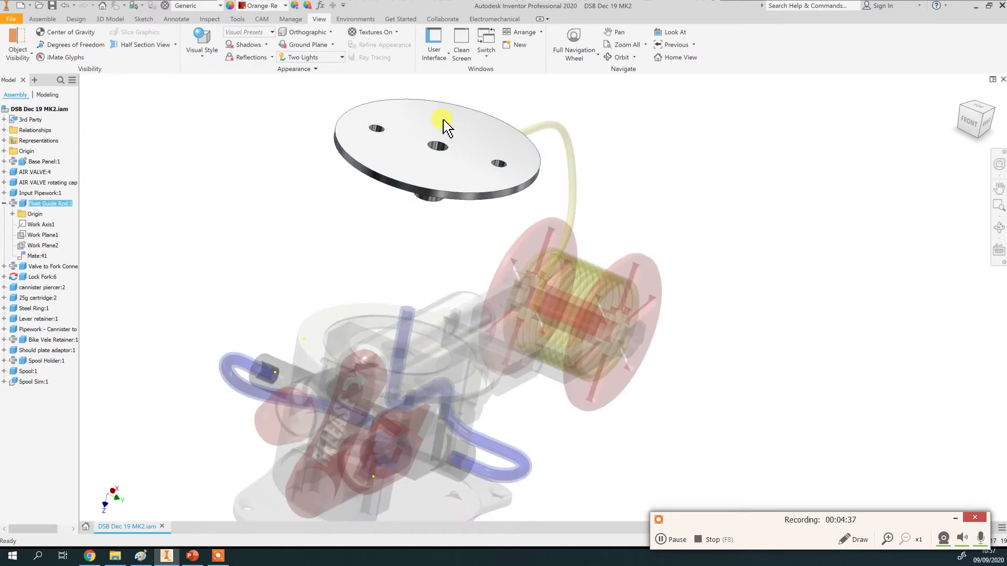
left_click(21, 42)
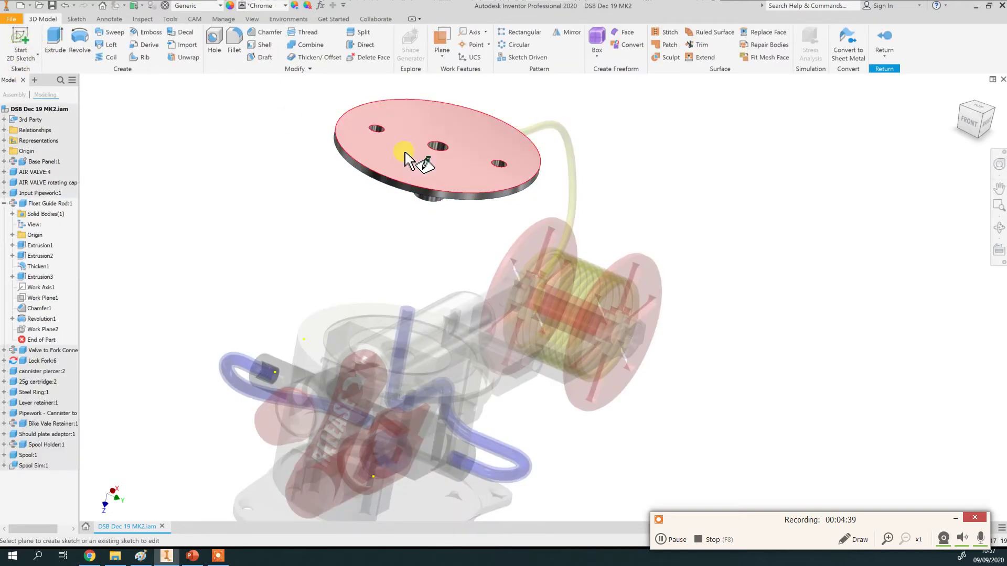
left_click(458, 127)
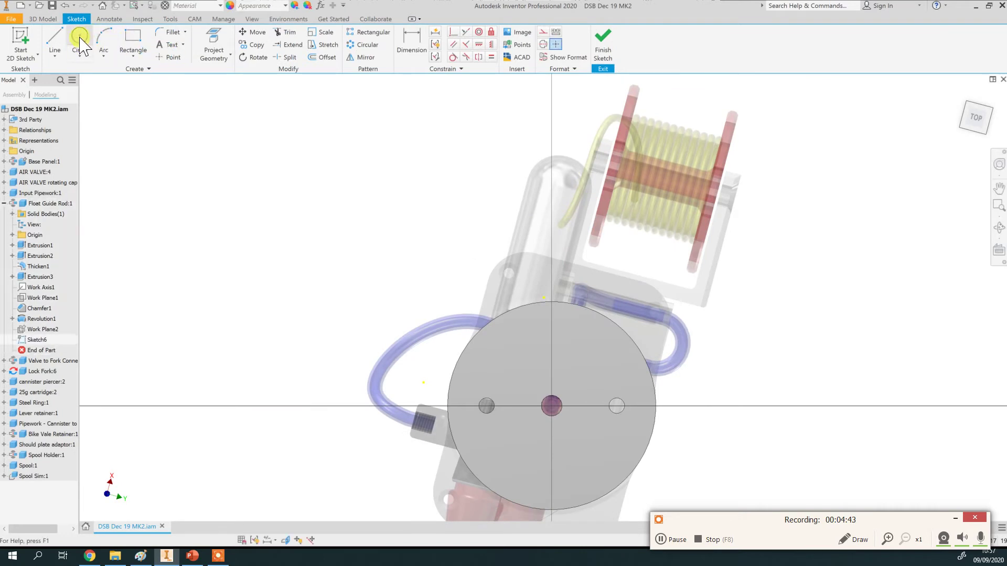
Step: Draw a 30 mm diameter circle on the top plate, then switch to Chrome
left_click(80, 41)
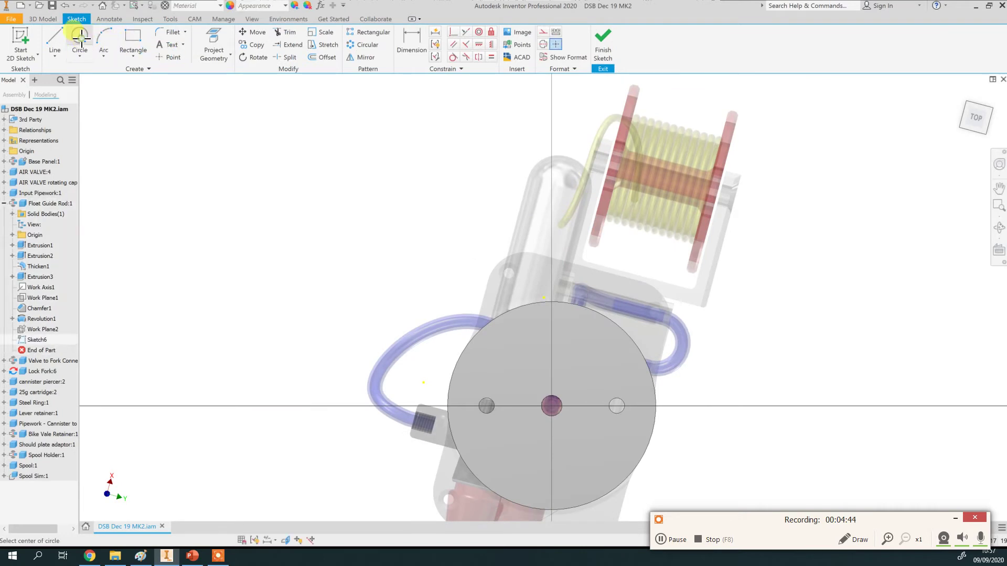
left_click(523, 361)
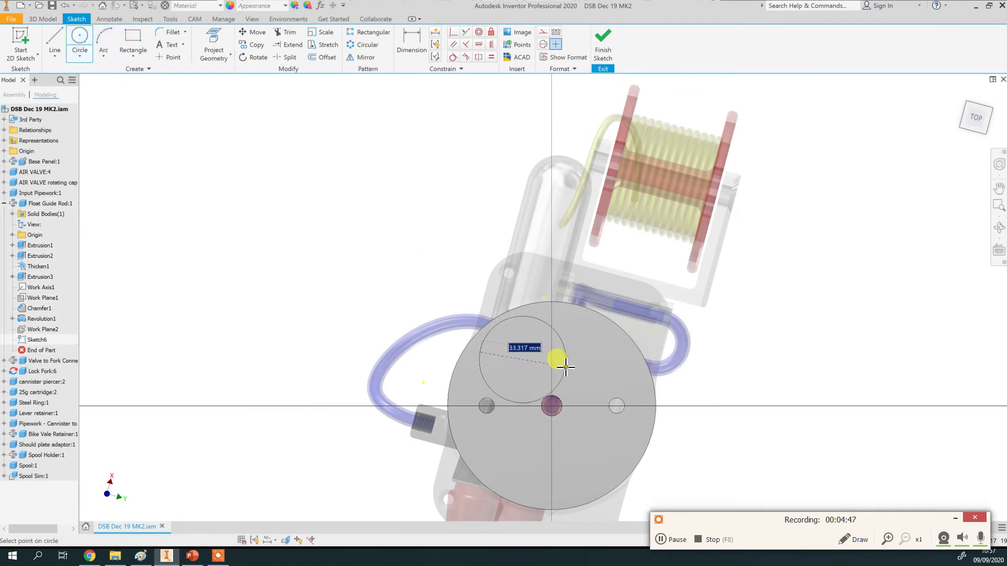
type("30")
key("Return")
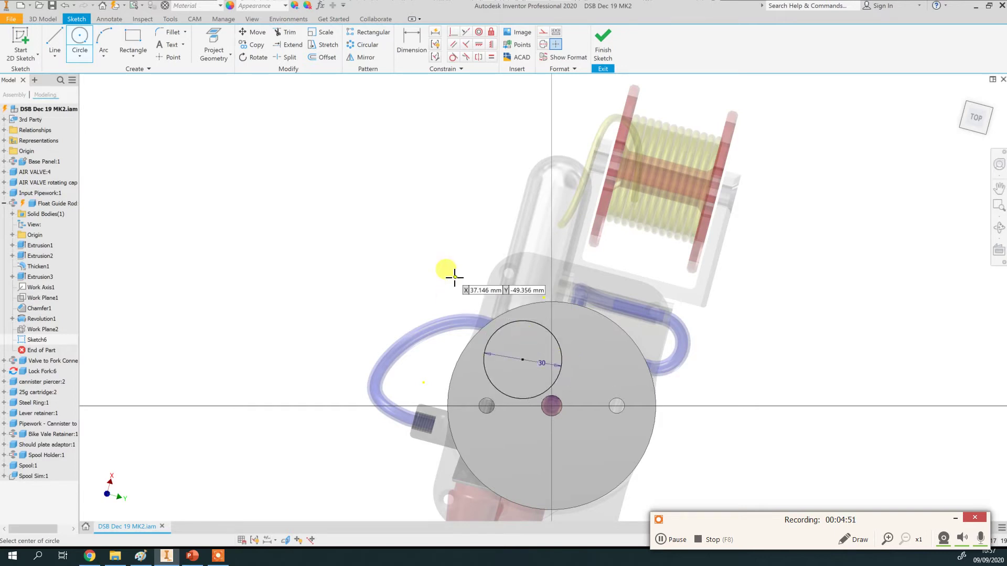
left_click(90, 555)
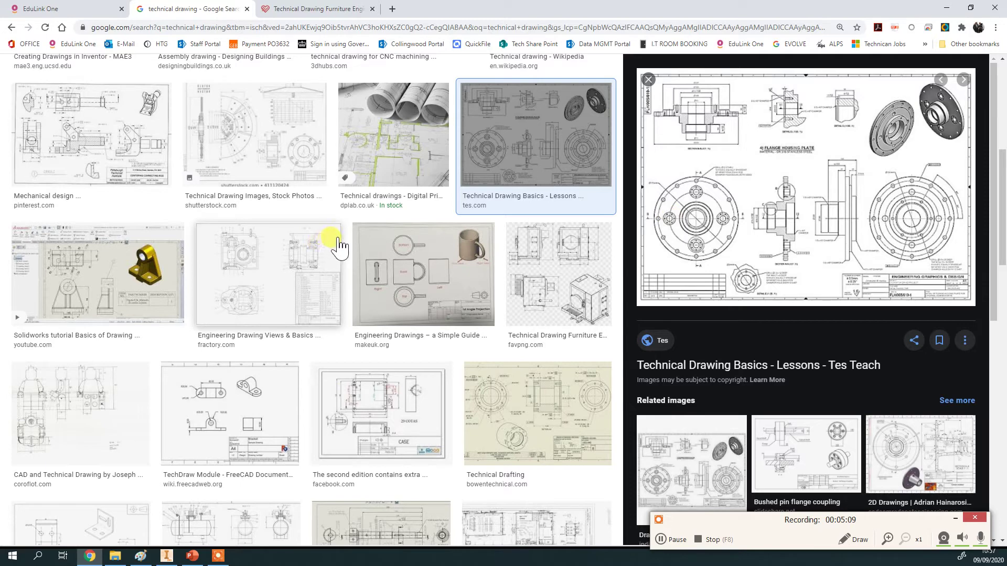
Step: Go back to the Inventor sketch holding the 30 mm circle on the top plate
left_click(166, 556)
Step: End the Circle command, delete the 30 mm circle, and finish the sketch
right_click(759, 257)
key("Escape")
key("Escape")
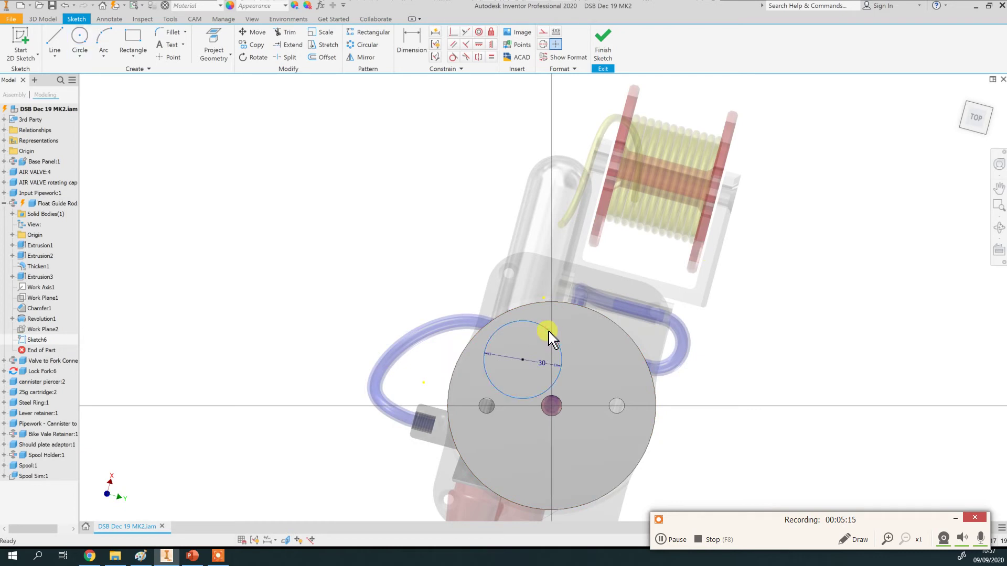
key("Delete")
left_click(604, 41)
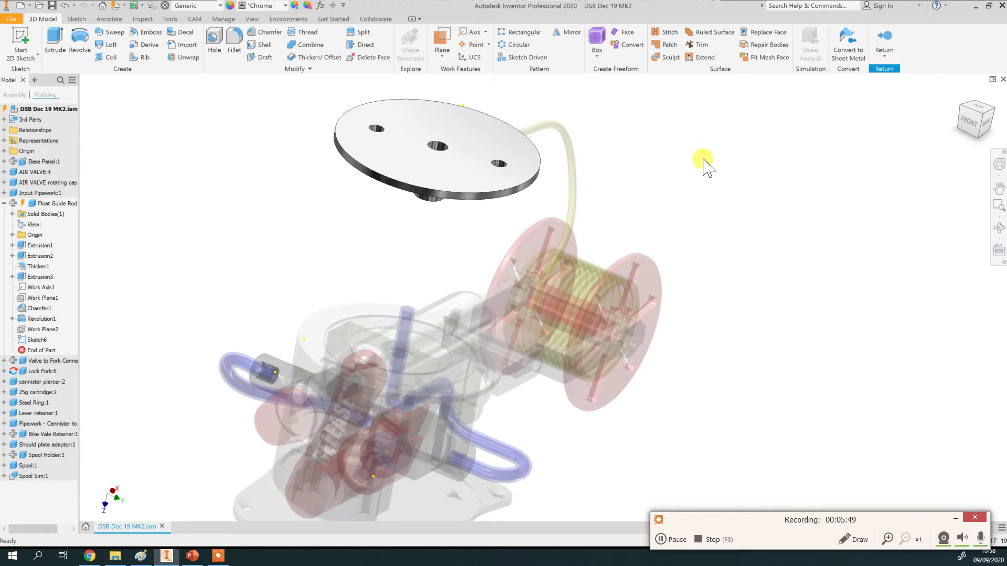
Step: Leave top-plate editing for the full shaded assembly, then bring up Chrome's technical drawing results
scroll(632, 236, "down", 4)
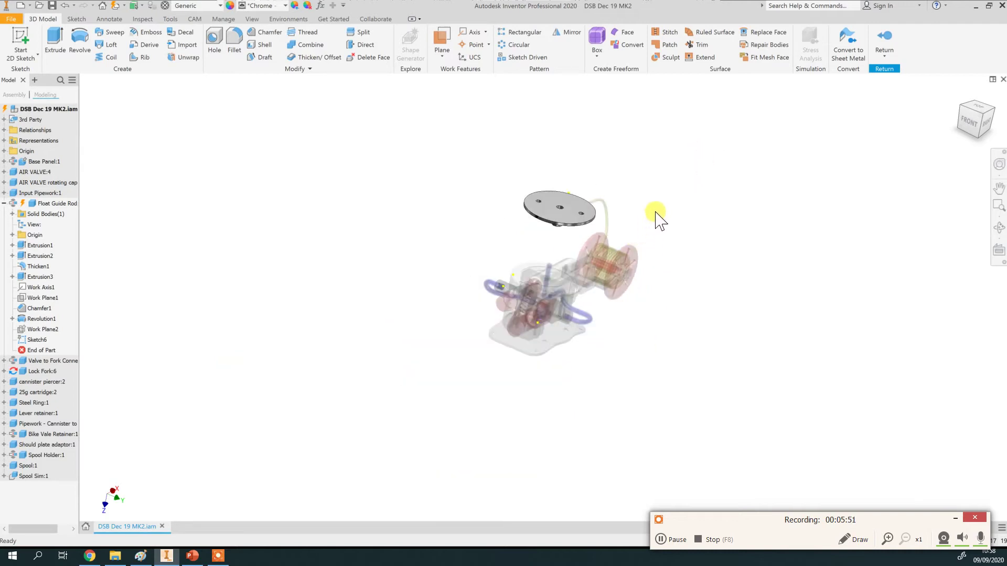
left_click(885, 48)
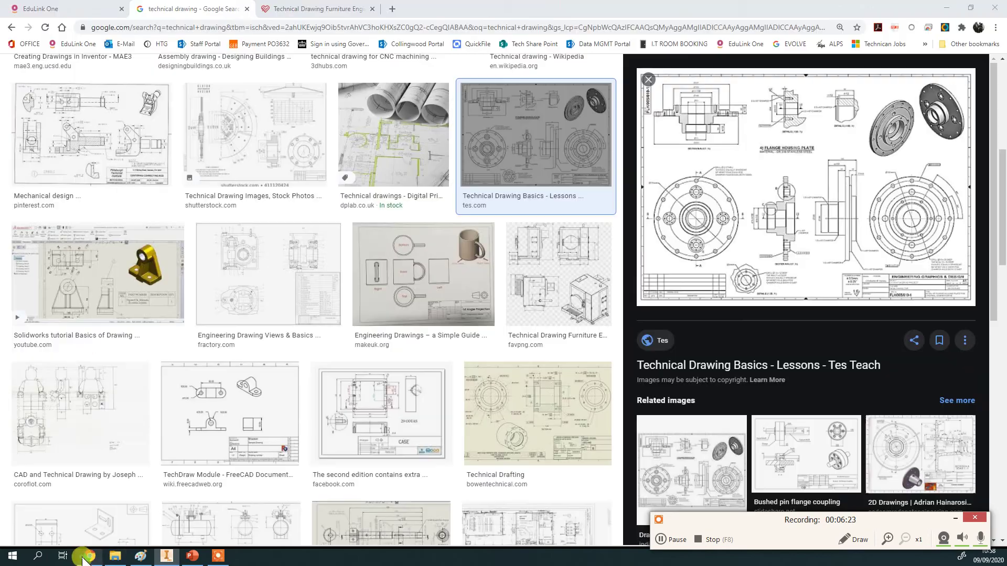
left_click(89, 556)
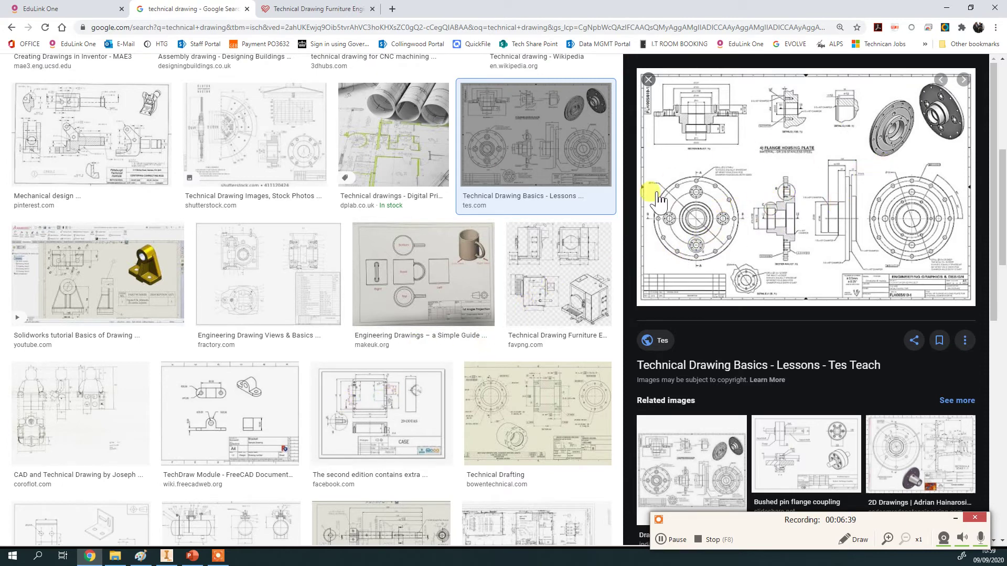
Step: Orbit the beacon to a near-front view and drag the red release lever round, briefly checking the drawing images
left_click(165, 556)
scroll(635, 320, "down", 5)
scroll(624, 328, "up", 4)
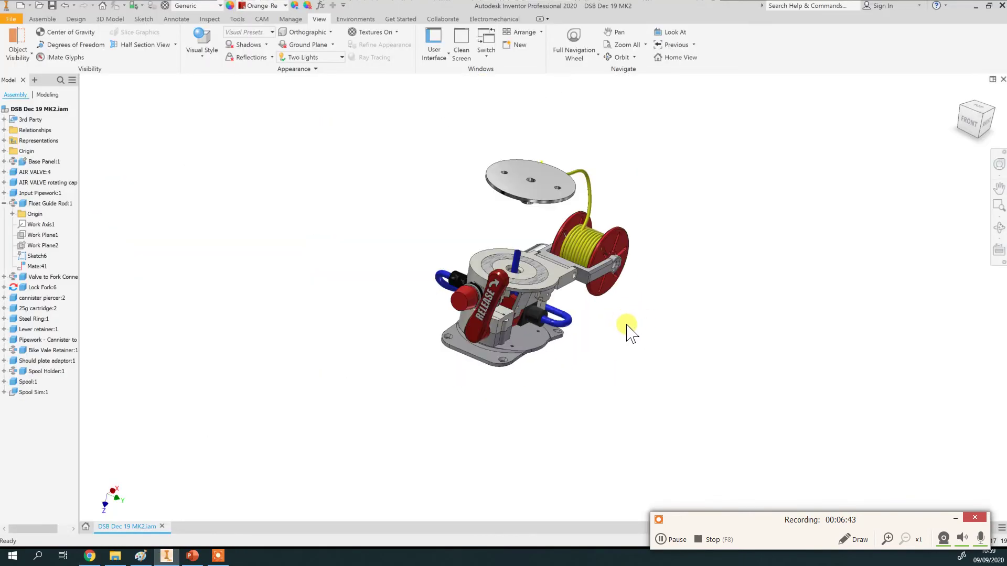
middle_click_drag(629, 333, 532, 296, "shift")
scroll(531, 293, "down", 3)
left_click_drag(532, 288, 254, 495)
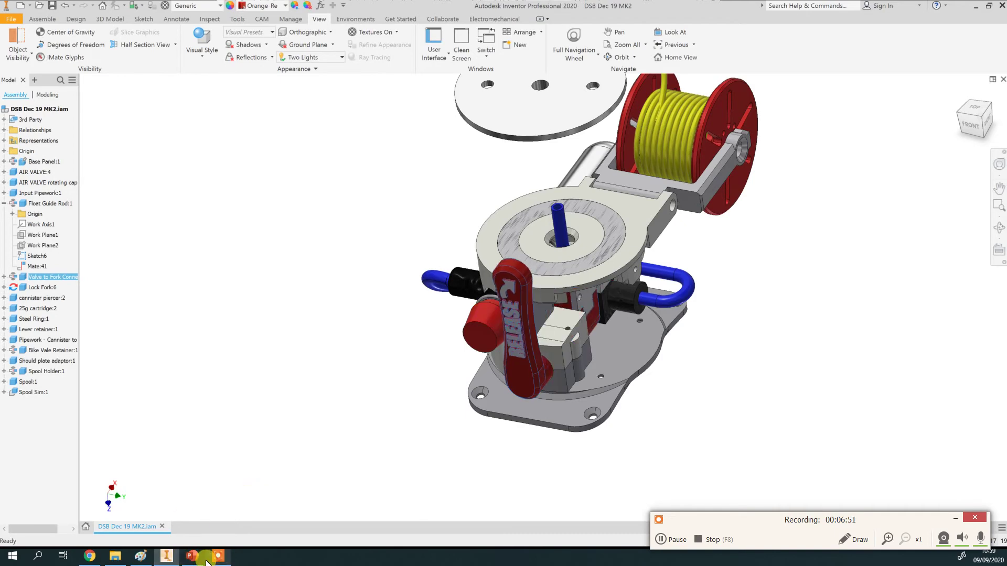
left_click(90, 556)
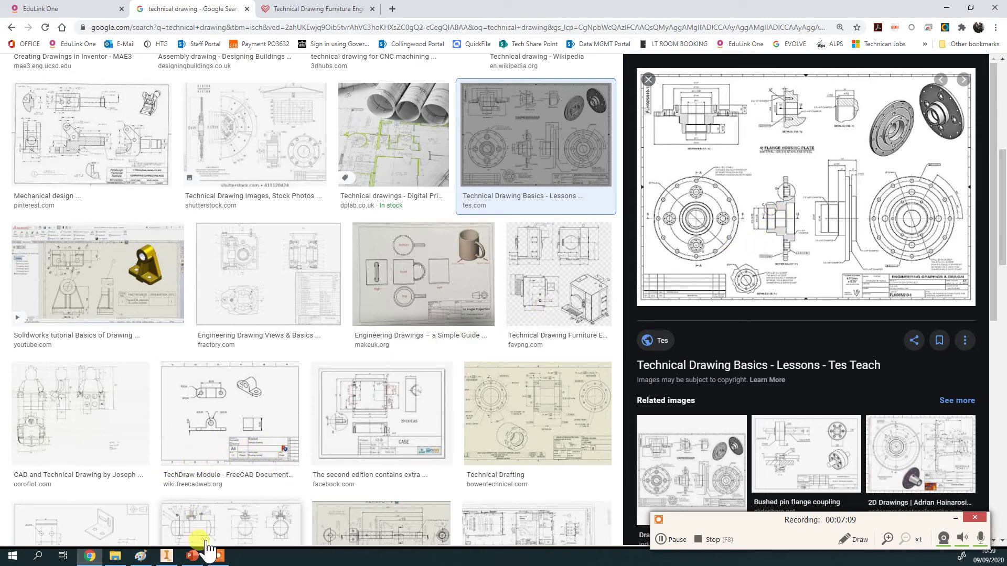
left_click(167, 556)
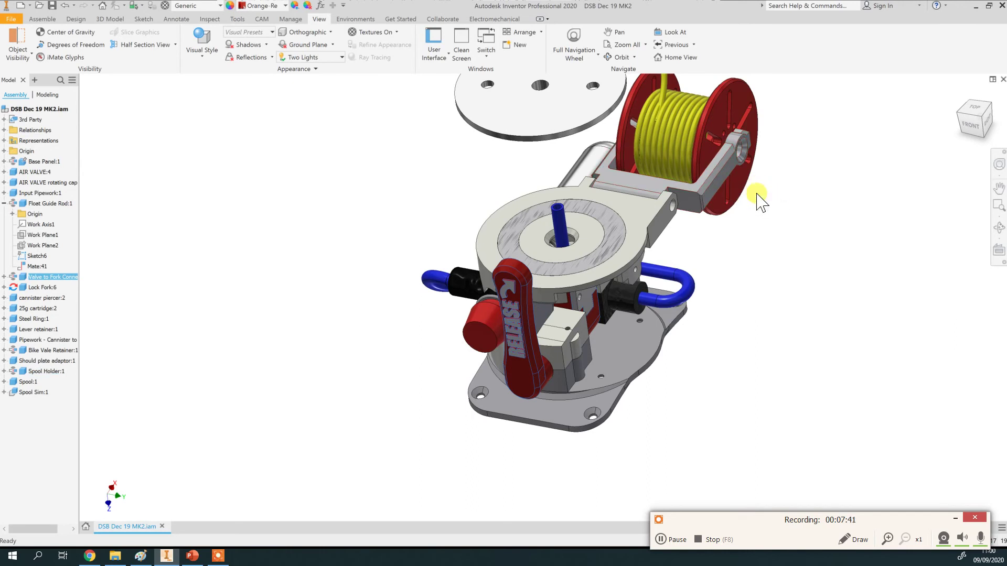
middle_click_drag(677, 233, 667, 281)
scroll(652, 288, "up", 3)
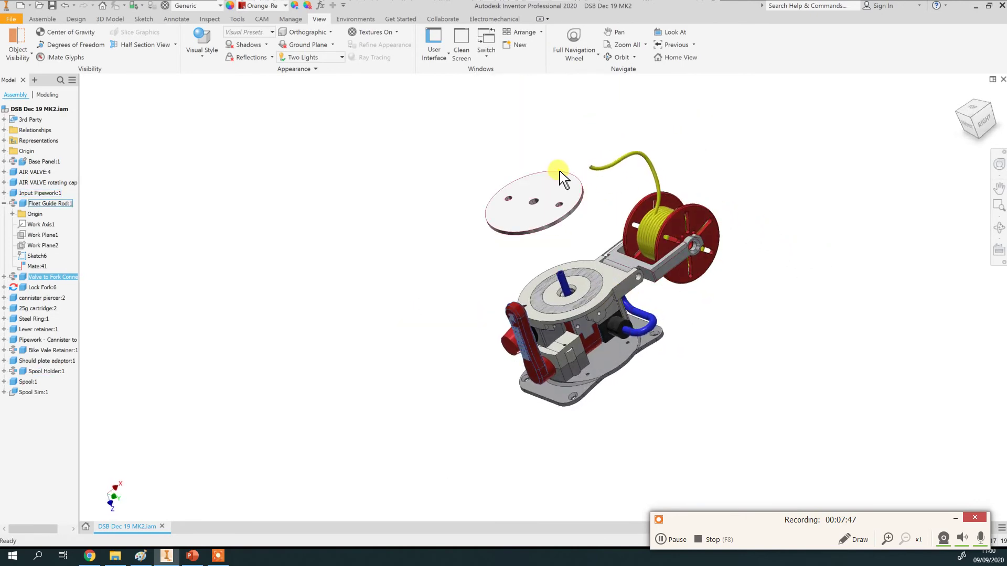
scroll(562, 178, "down", 3)
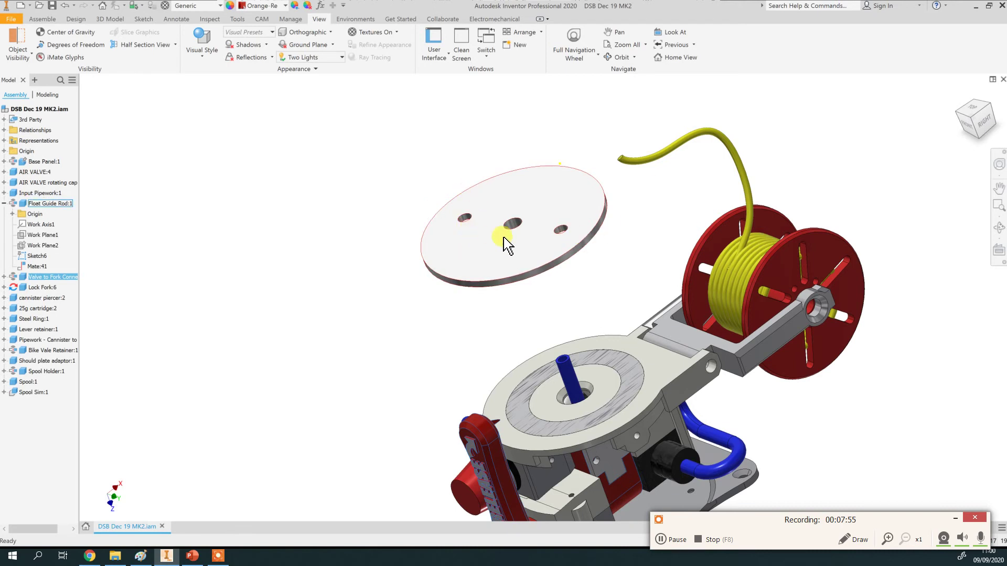
scroll(624, 186, "up", 3)
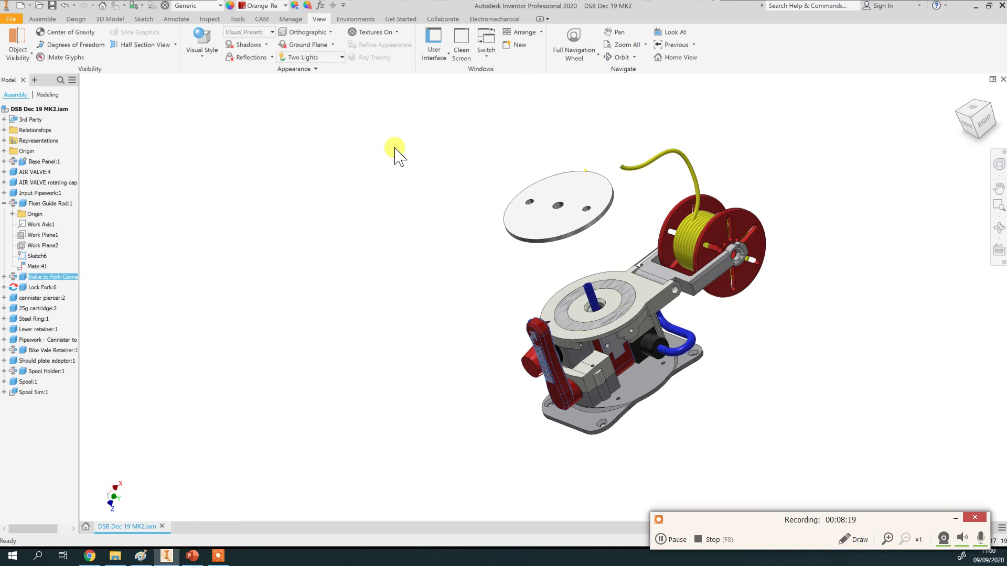
left_click(395, 149)
scroll(597, 309, "up", 3)
scroll(603, 298, "down", 5)
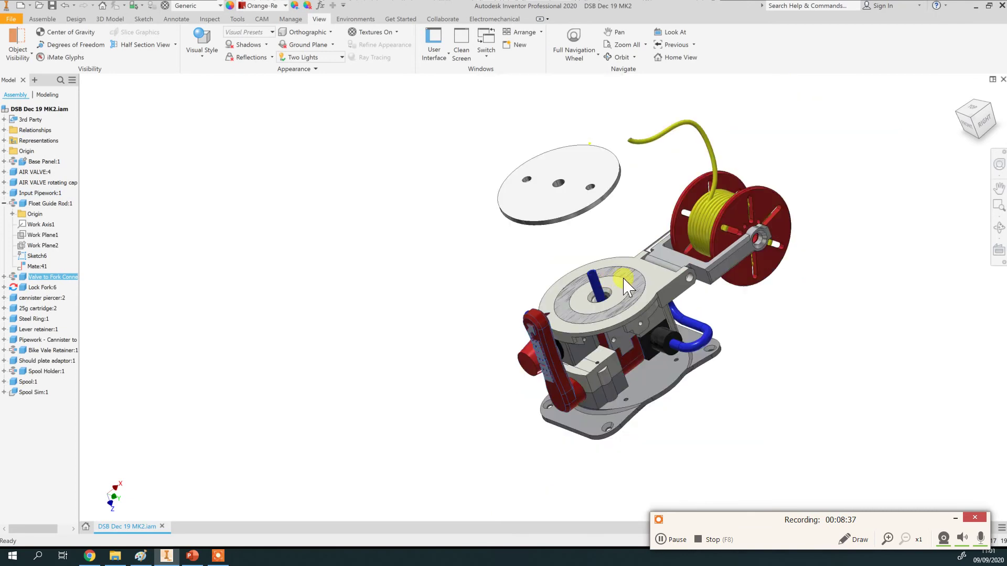
middle_click_drag(706, 334, 654, 291, "shift")
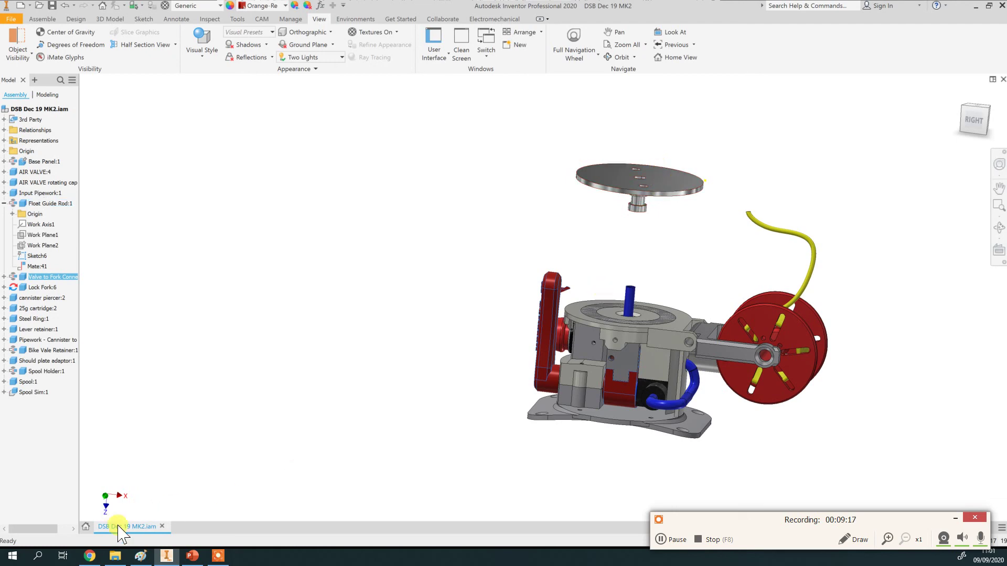
Step: Bring Chrome's Google Images 'technical drawing' results with the Tes flange preview to the front
left_click(90, 556)
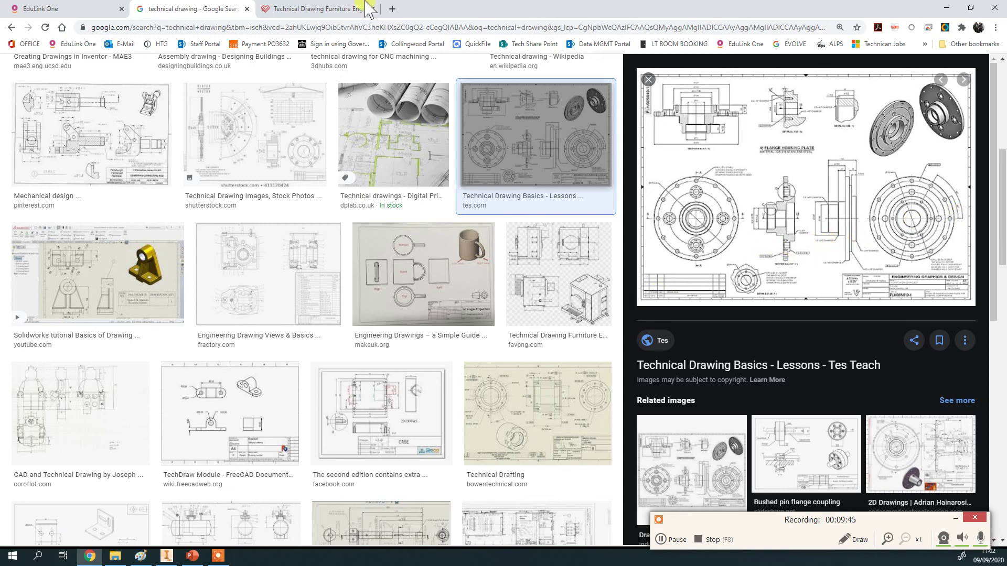
left_click(218, 555)
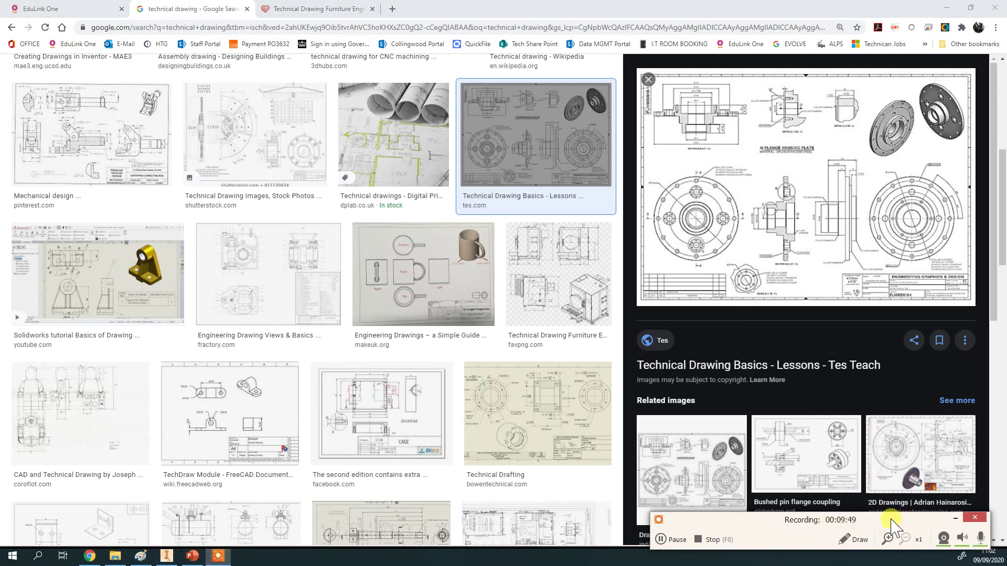